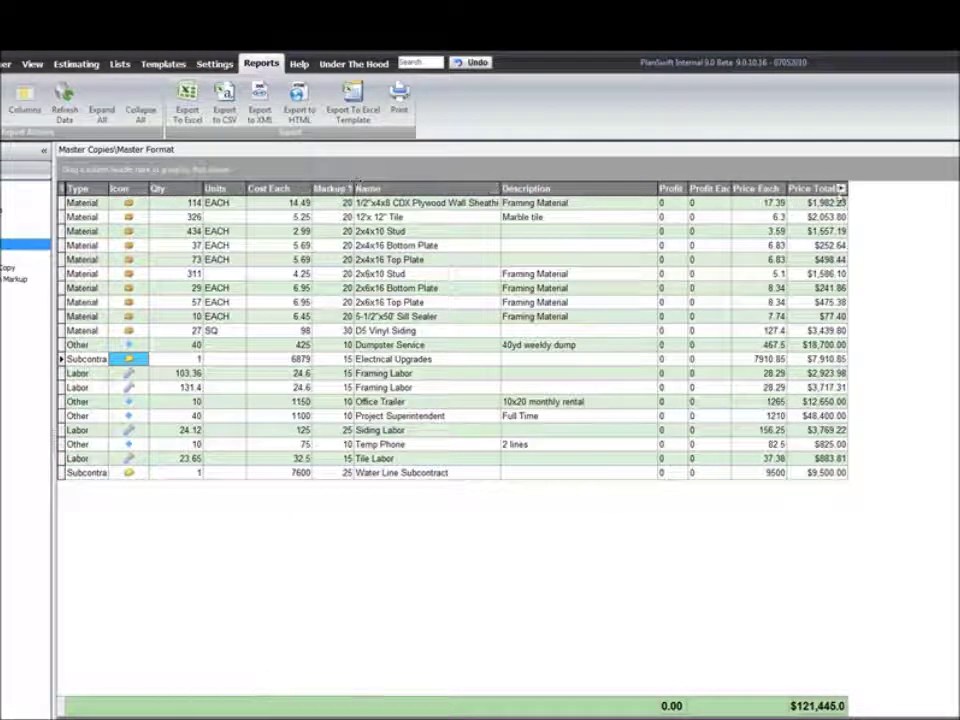
# Step: Best-fit all columns of the Master Format report to their contents
pyautogui.rightClick(86, 191)
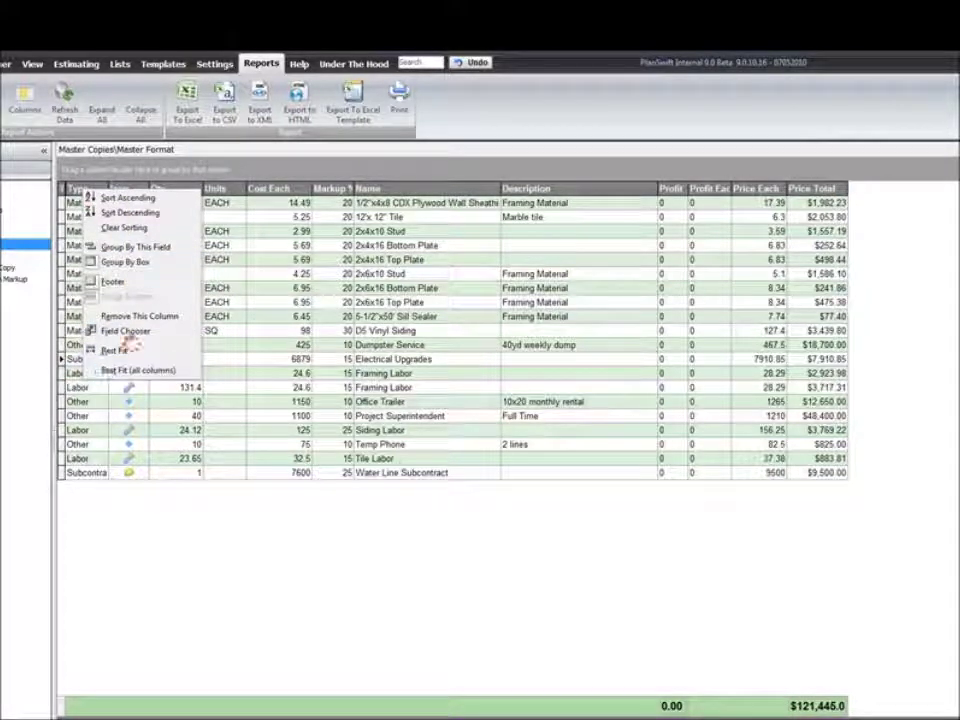
pyautogui.click(138, 370)
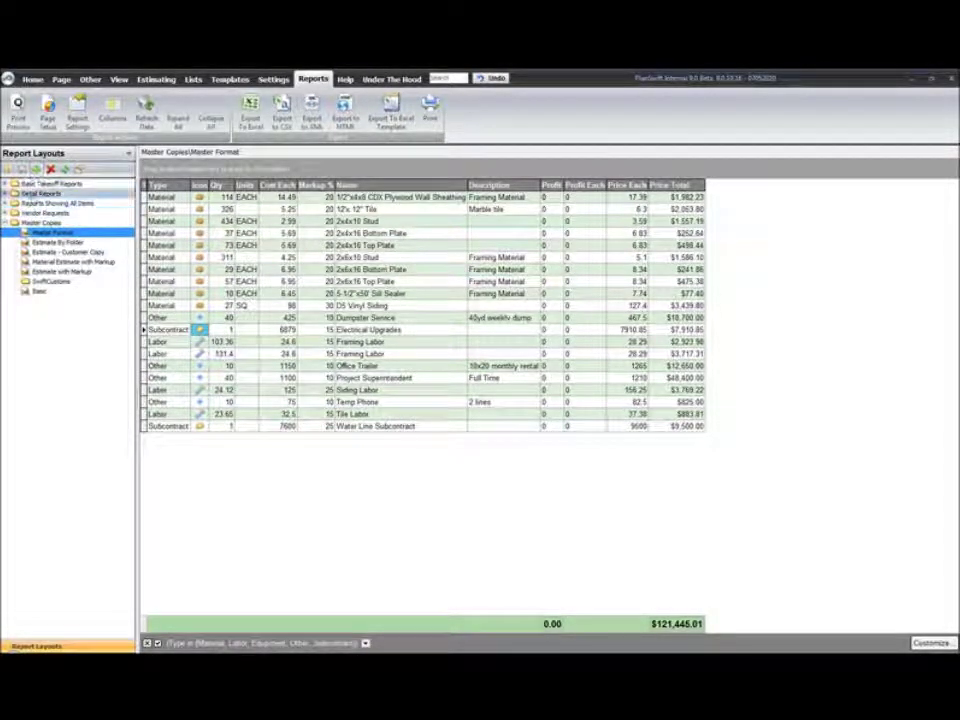
# Step: Add a new report view named "Test report" to the Master Copies folder, based on Master Format
pyautogui.click(7, 184)
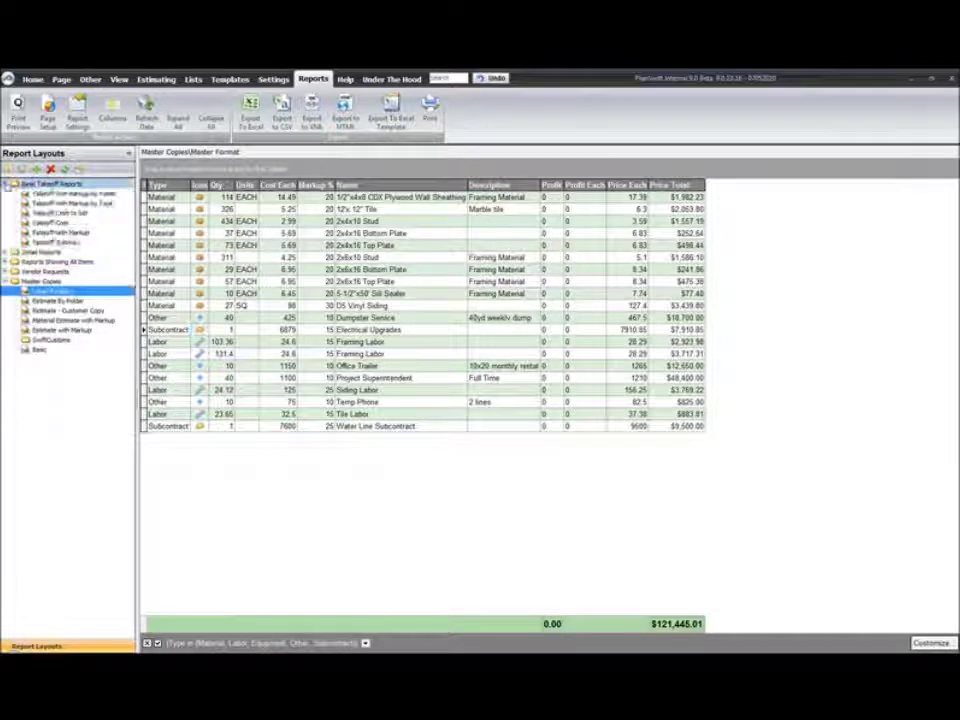
pyautogui.click(7, 184)
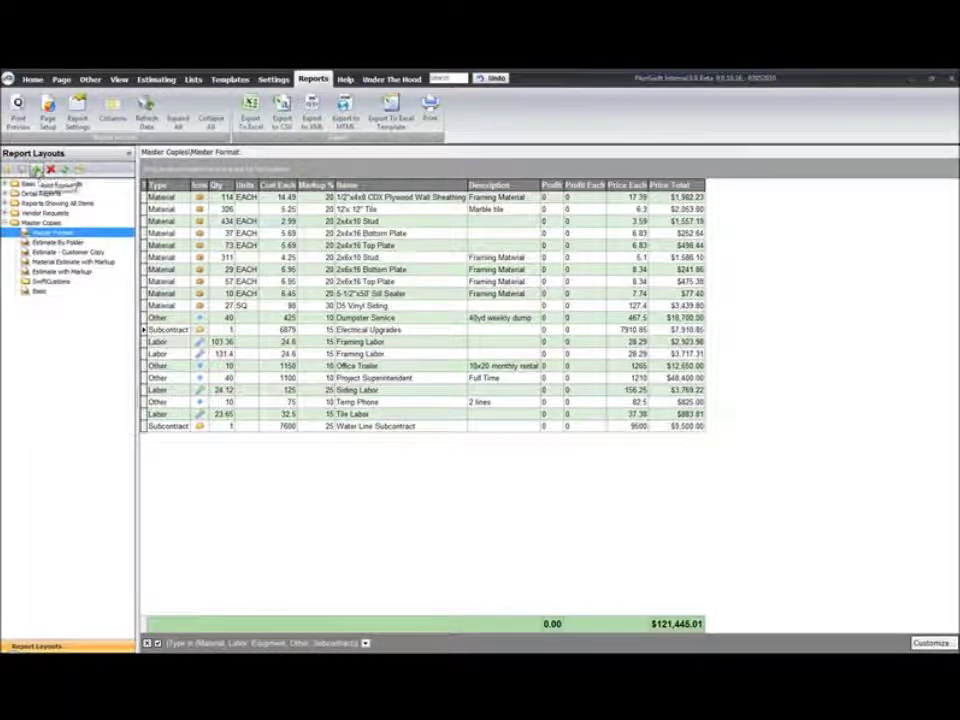
pyautogui.click(37, 171)
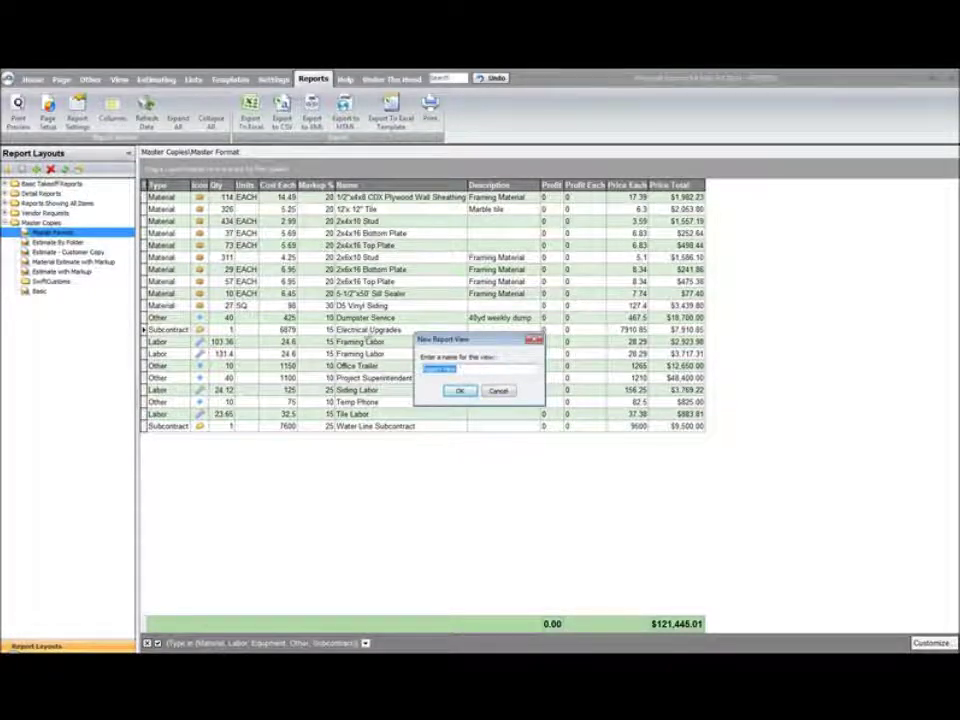
pyautogui.click(474, 371)
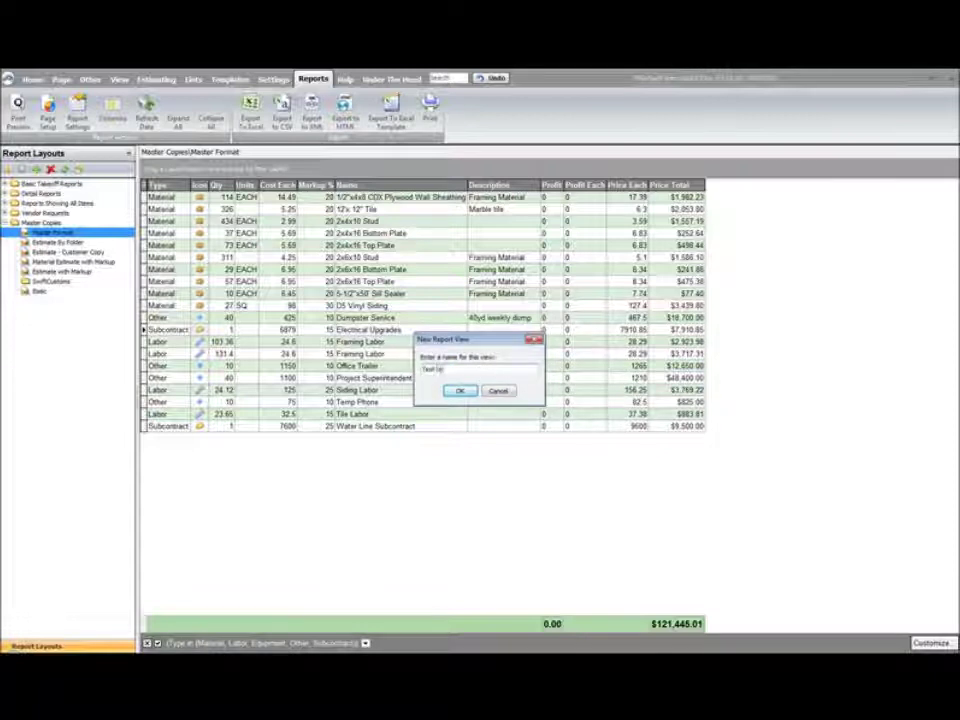
pyautogui.write('rt')
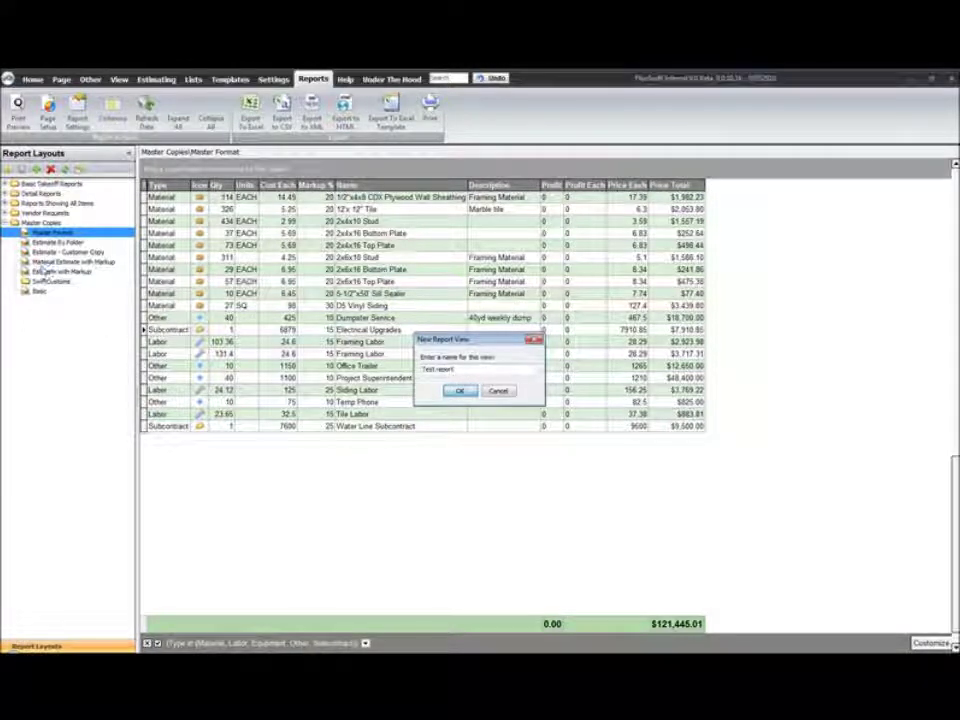
pyautogui.press('Return')
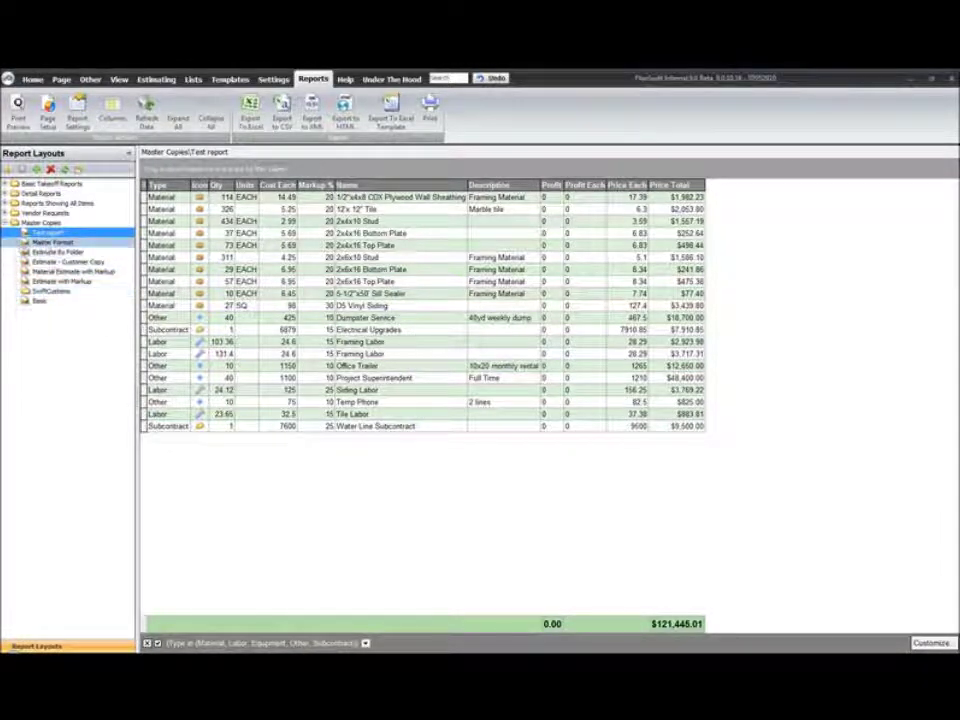
# Step: Remove the Name column from Test report and compare the layout with Master Format
pyautogui.click(50, 242)
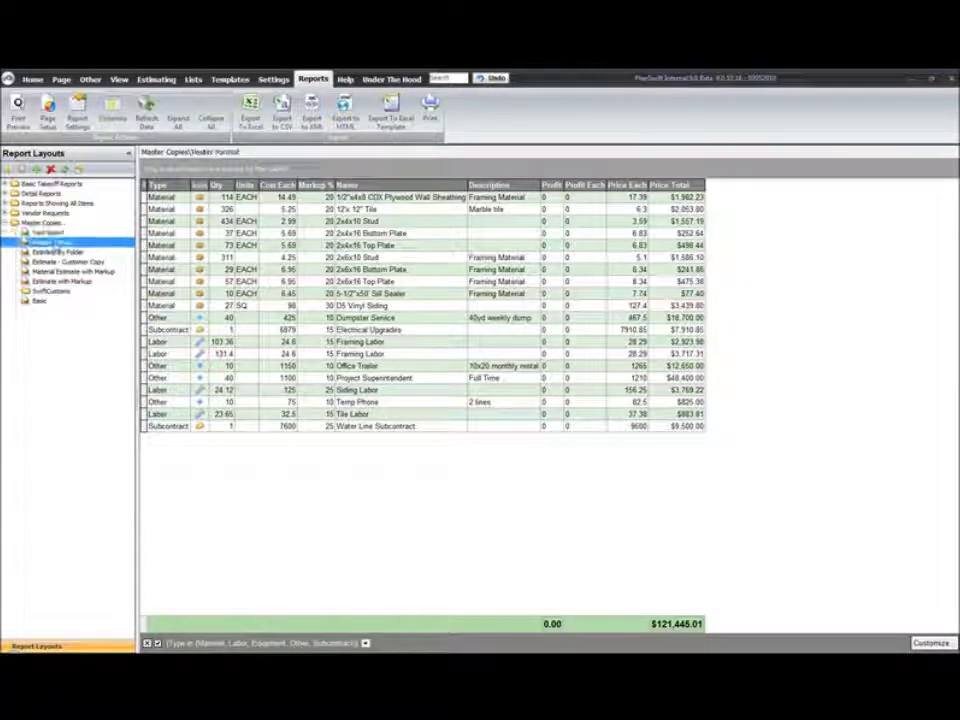
pyautogui.click(52, 232)
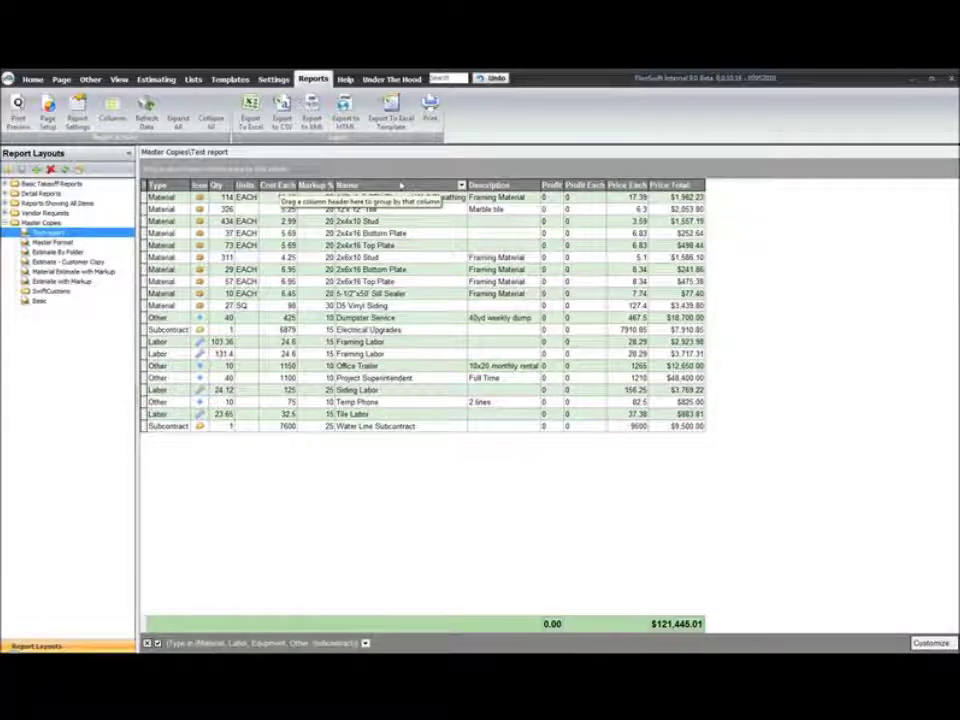
pyautogui.moveTo(401, 186); pyautogui.dragTo(408, 499)
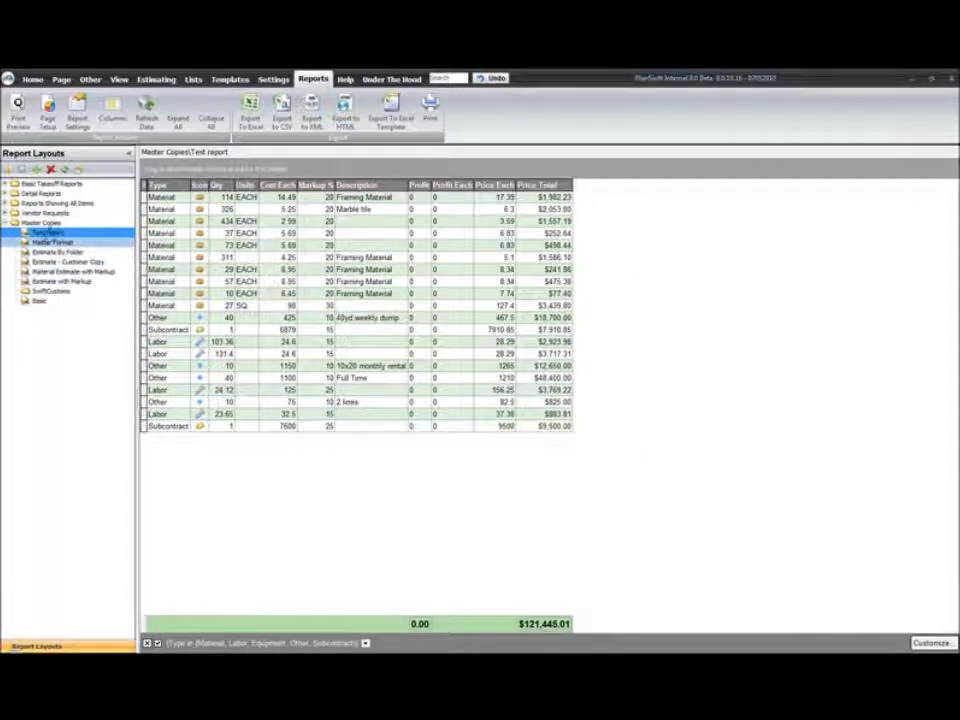
pyautogui.click(50, 243)
pyautogui.click(46, 232)
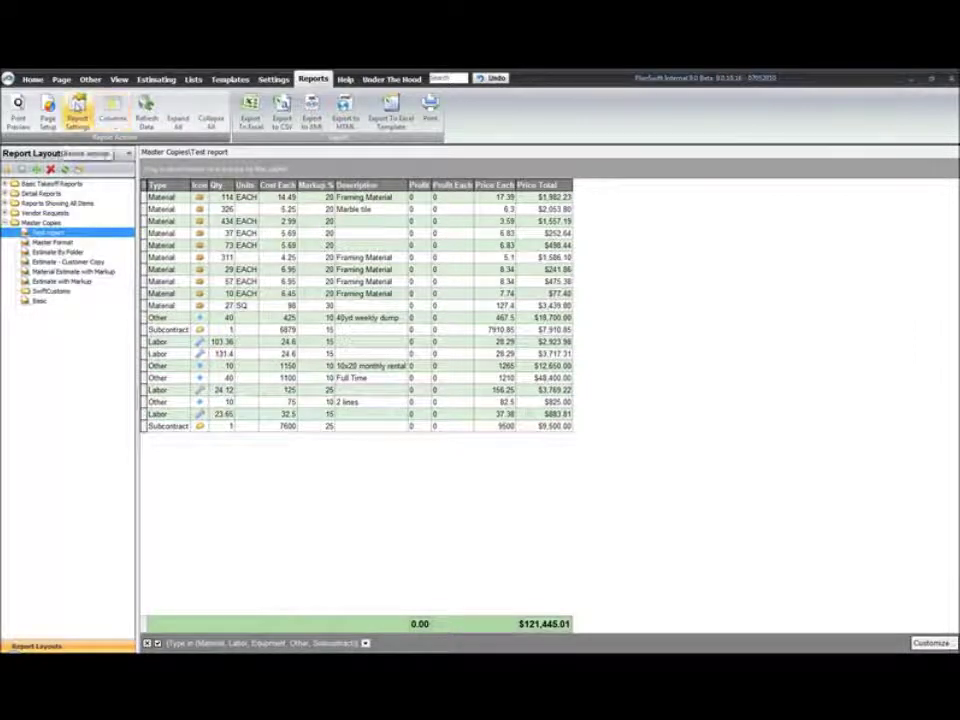
# Step: Set the Selection style colour of Test report to bright green in the report format settings
pyautogui.click(78, 106)
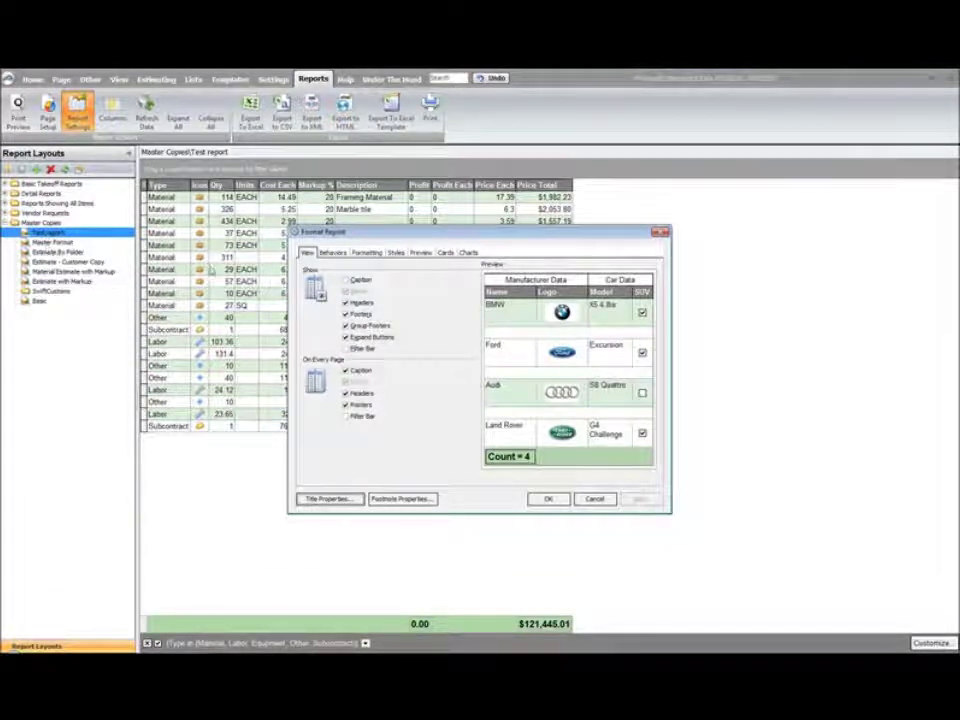
pyautogui.click(397, 253)
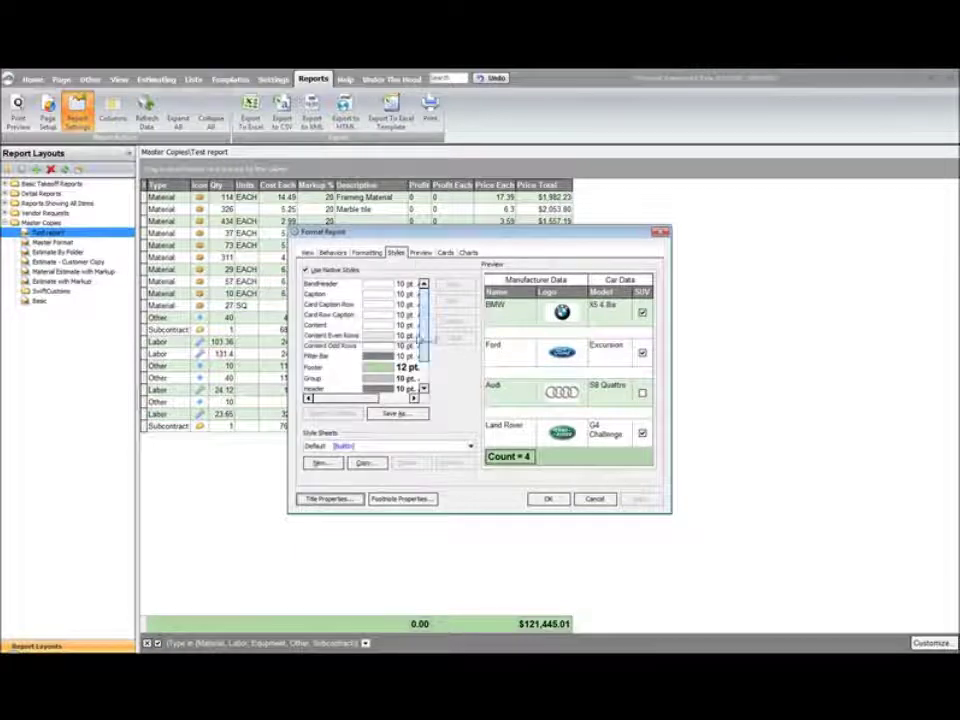
pyautogui.scroll(-3, 420, 312)
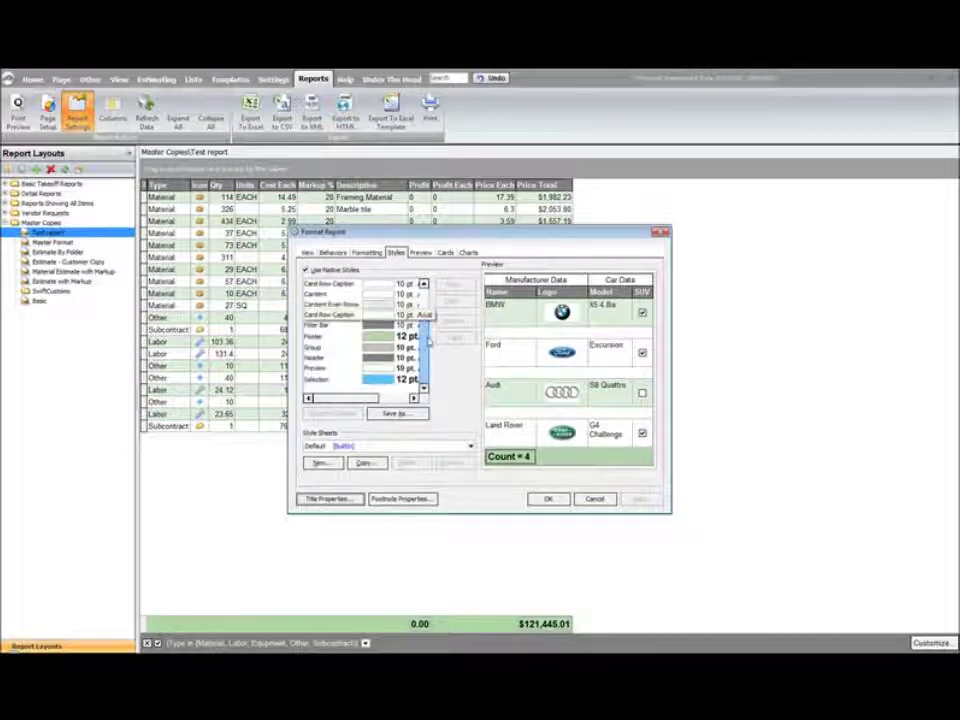
pyautogui.click(385, 380)
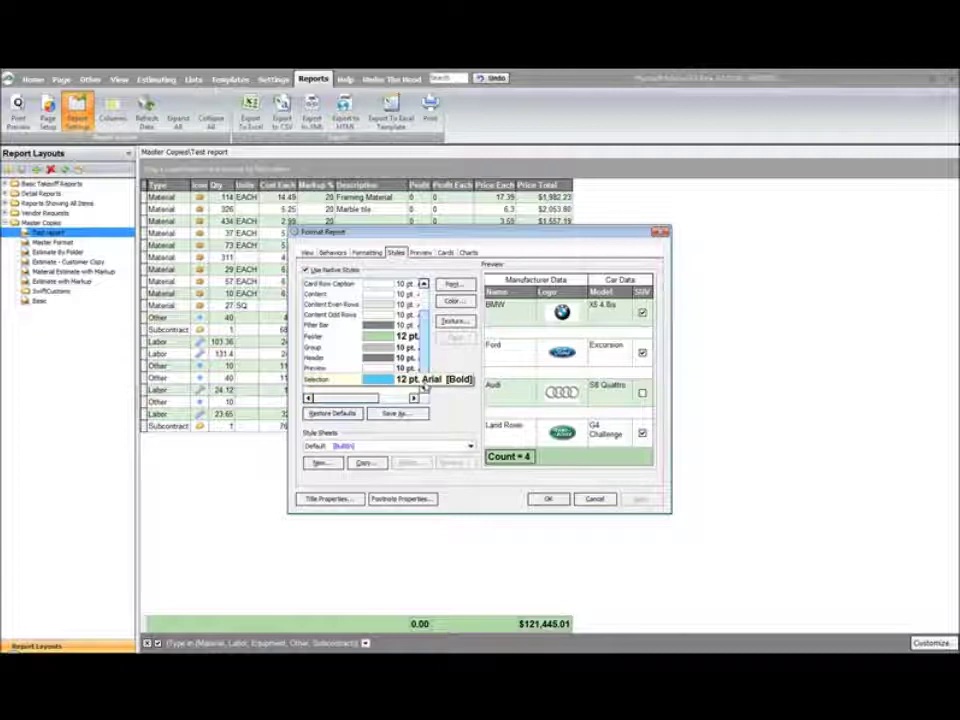
pyautogui.click(422, 381)
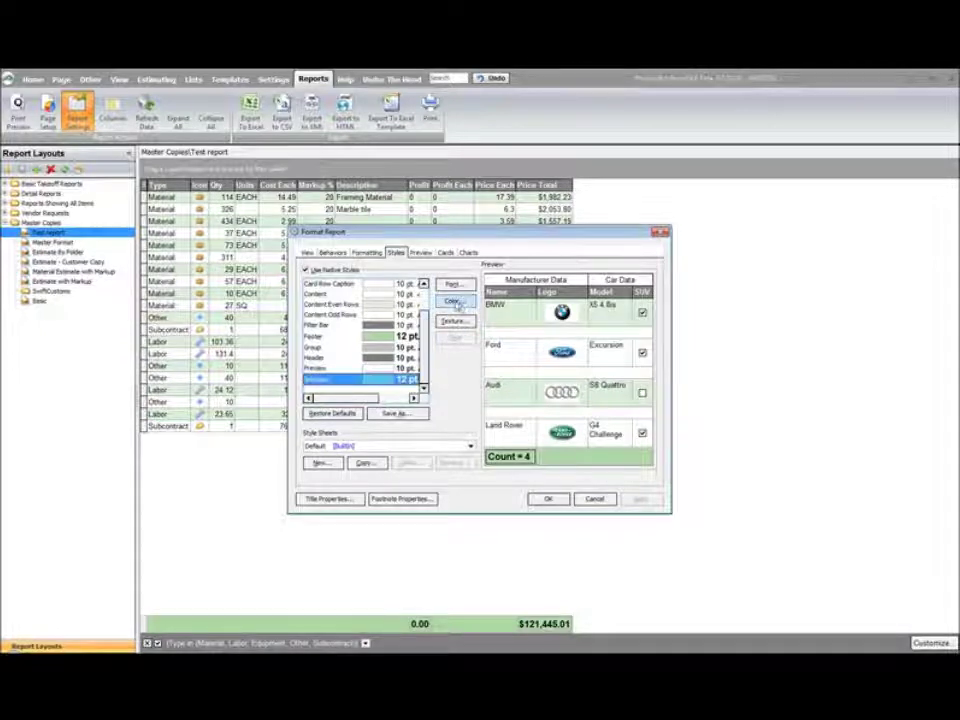
pyautogui.click(454, 301)
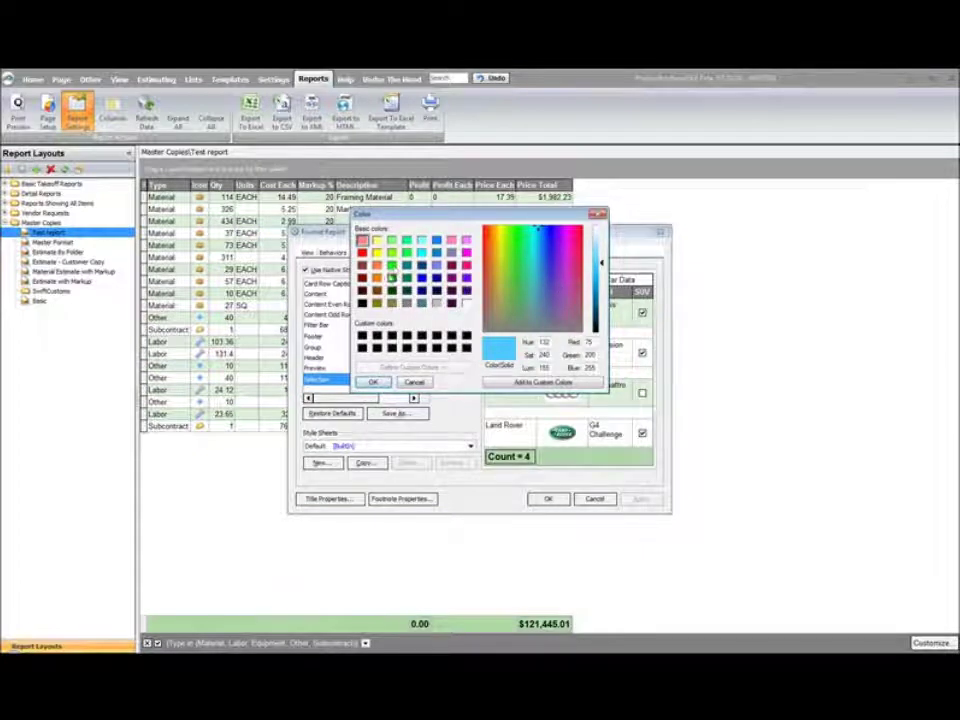
pyautogui.click(392, 265)
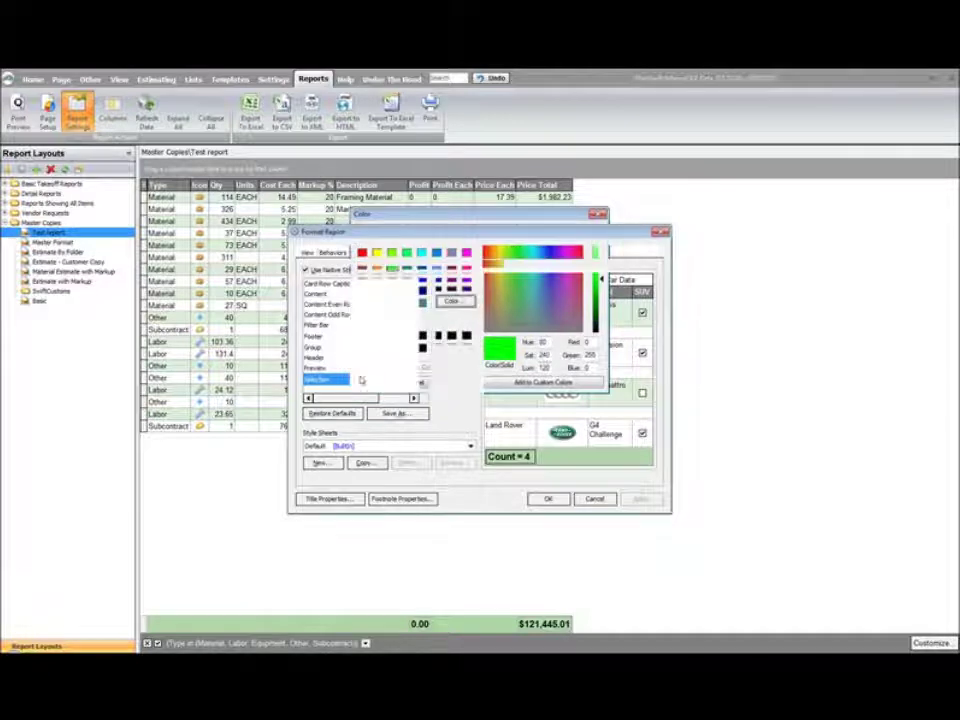
pyautogui.click(372, 382)
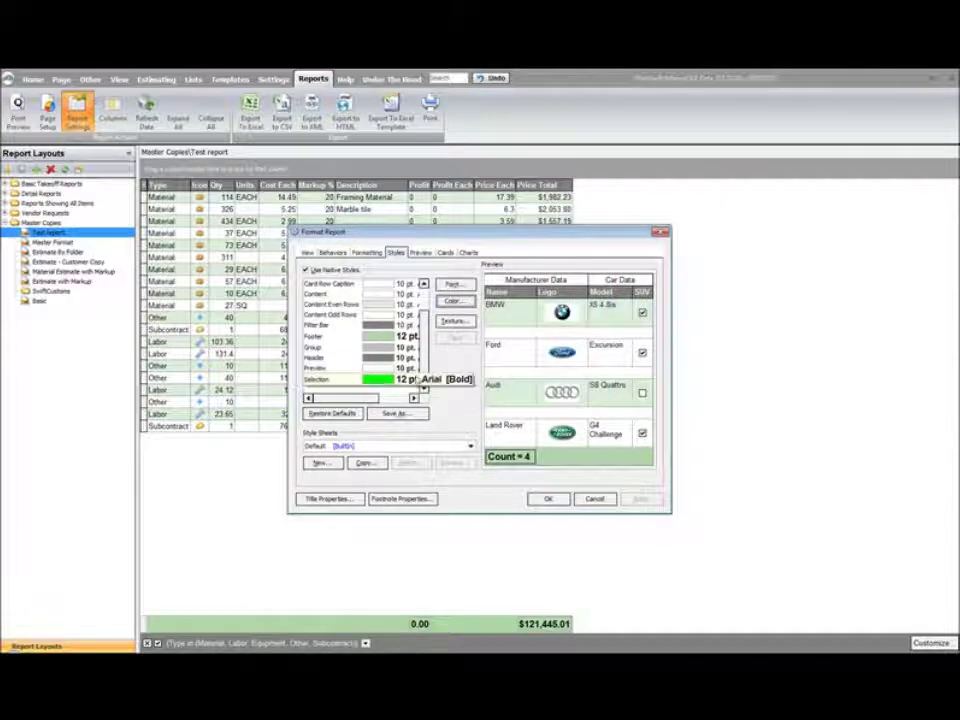
pyautogui.click(549, 500)
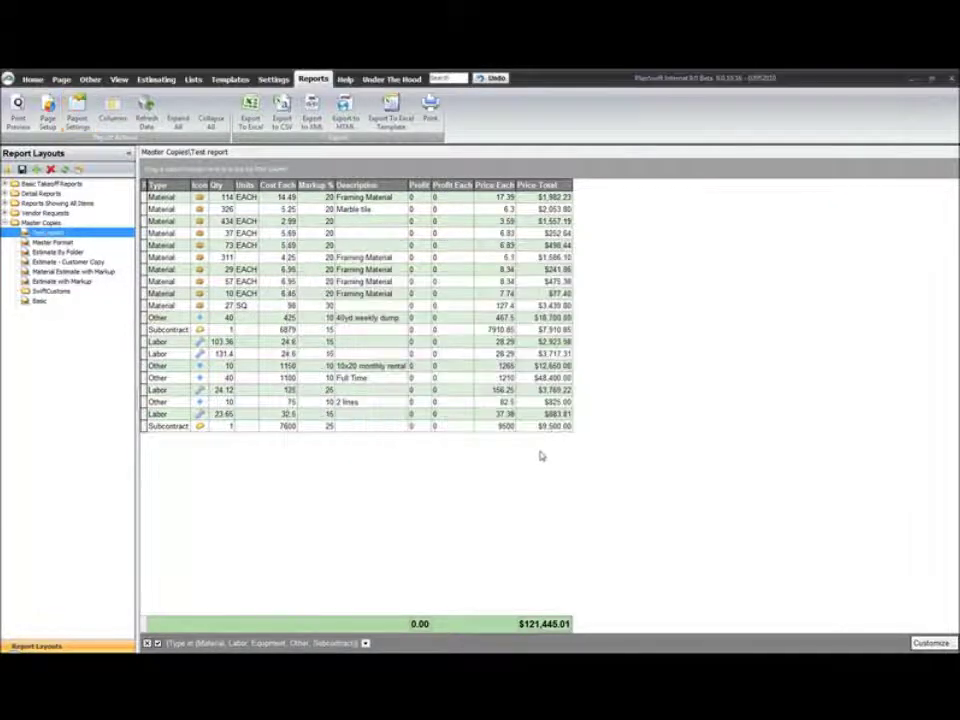
# Step: Select several cells in different rows and columns of the report to check the selection highlight colour
pyautogui.click(368, 317)
pyautogui.click(326, 269)
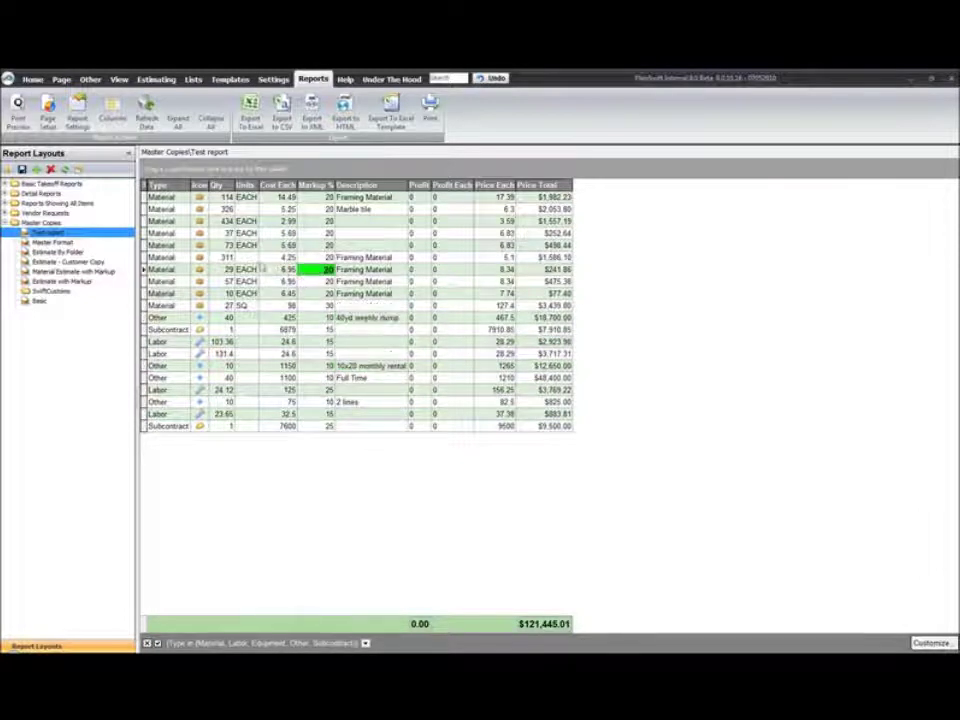
pyautogui.click(248, 257)
pyautogui.click(284, 221)
pyautogui.click(366, 222)
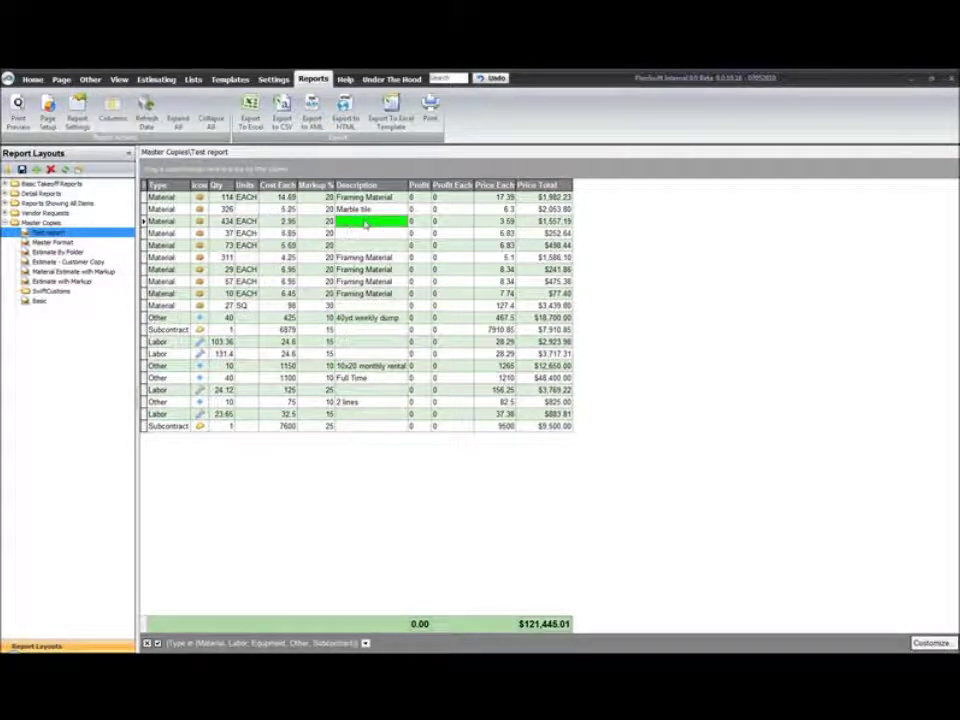
pyautogui.click(310, 221)
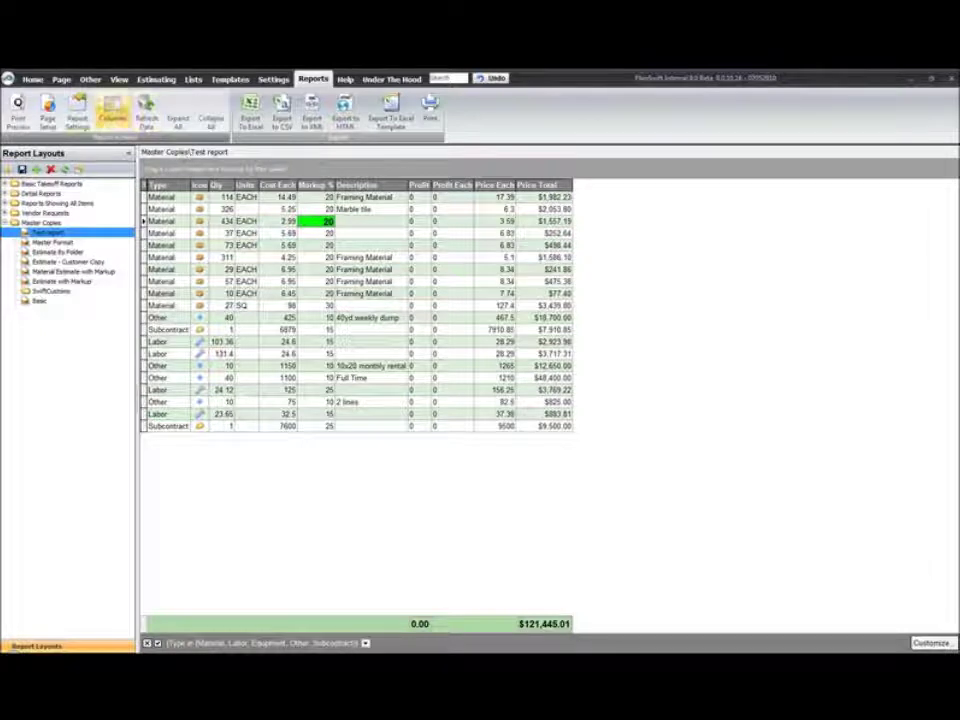
# Step: Review the element styles in the report format settings and close the dialog
pyautogui.click(77, 110)
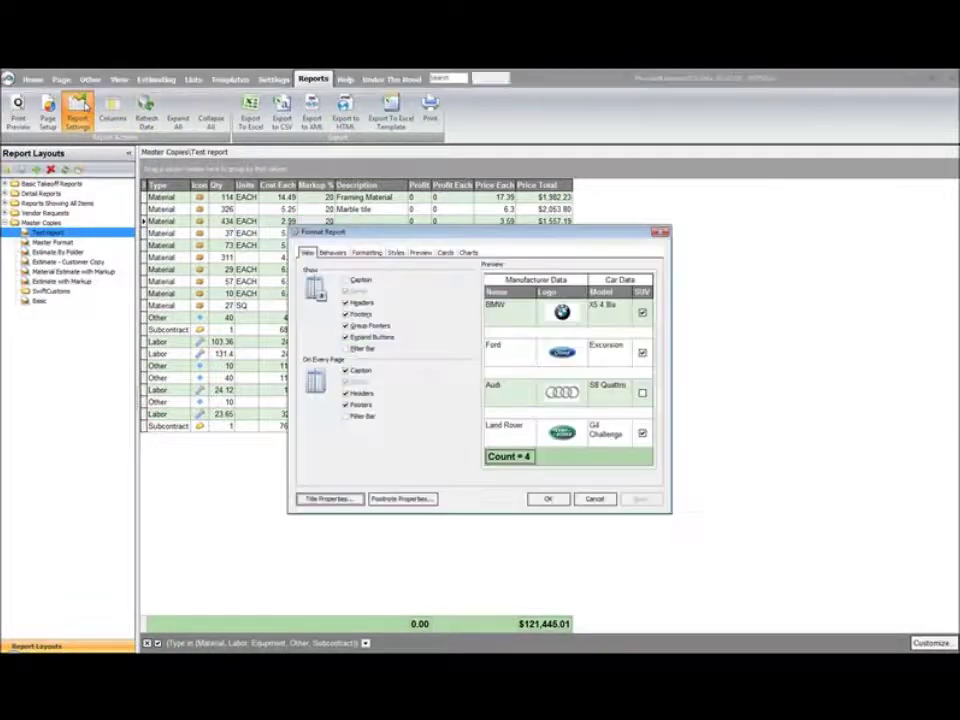
pyautogui.click(395, 253)
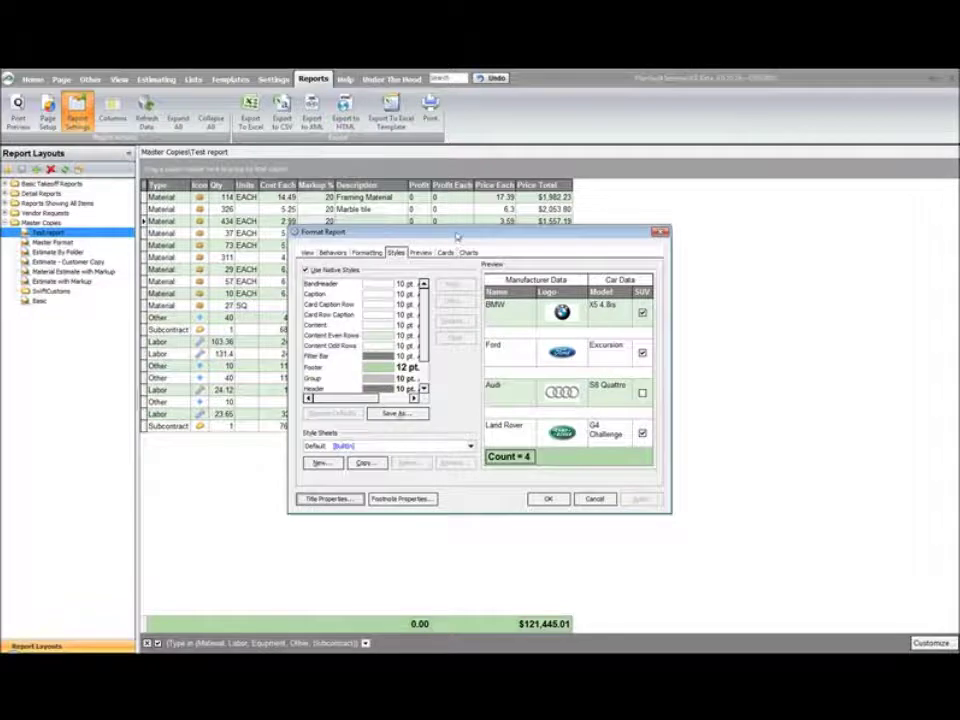
pyautogui.moveTo(340, 232); pyautogui.dragTo(536, 221)
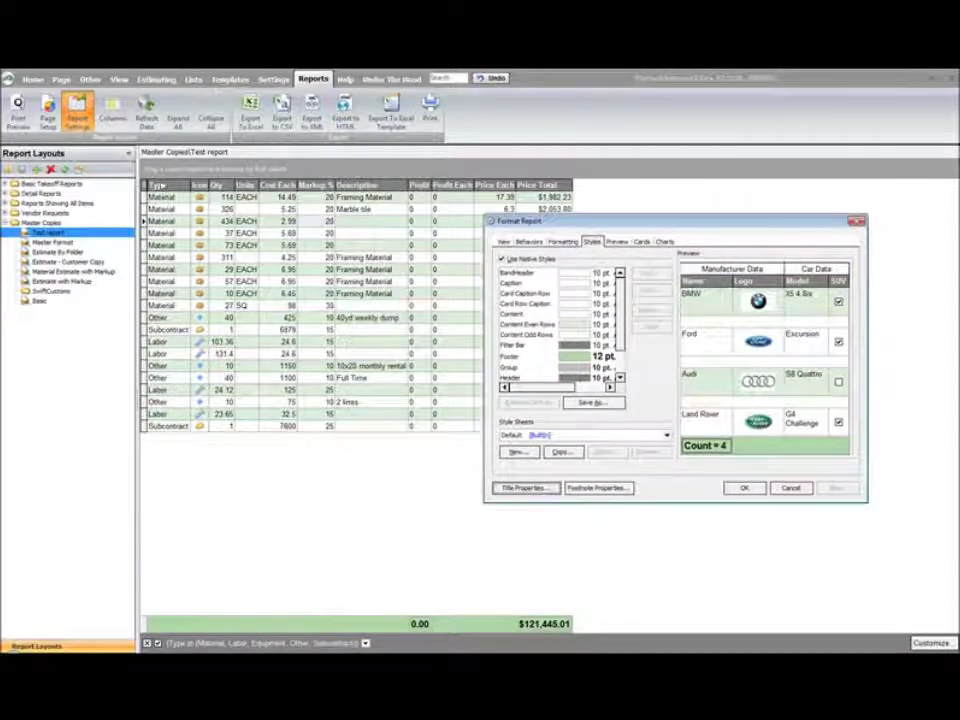
pyautogui.click(791, 487)
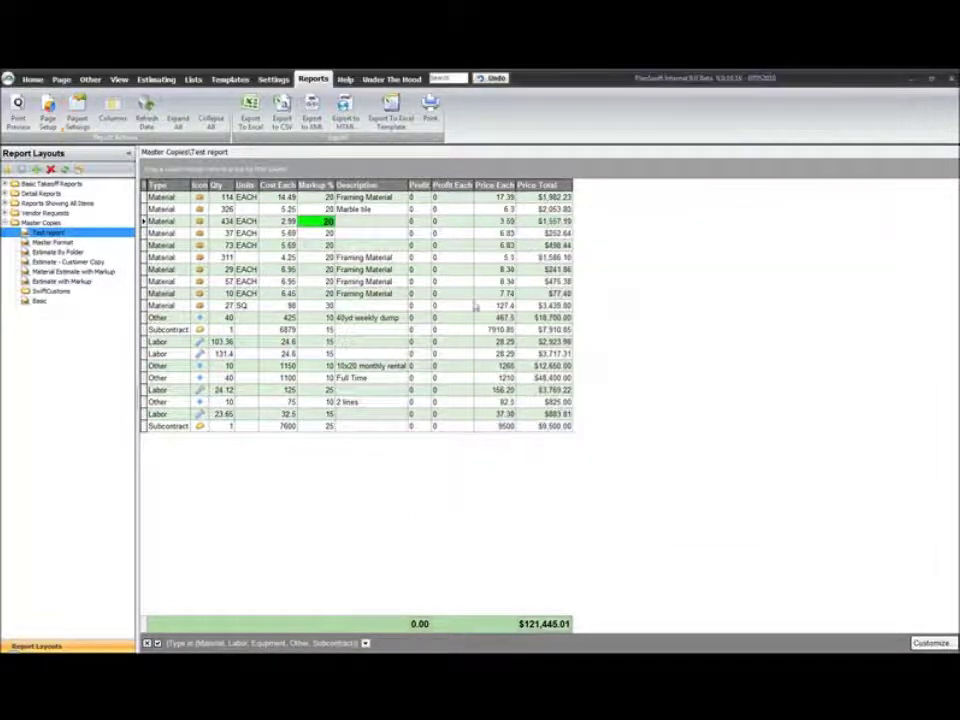
# Step: Group the report by the Type column, and collapse and re-expand the Material group
pyautogui.moveTo(158, 186); pyautogui.dragTo(156, 169)
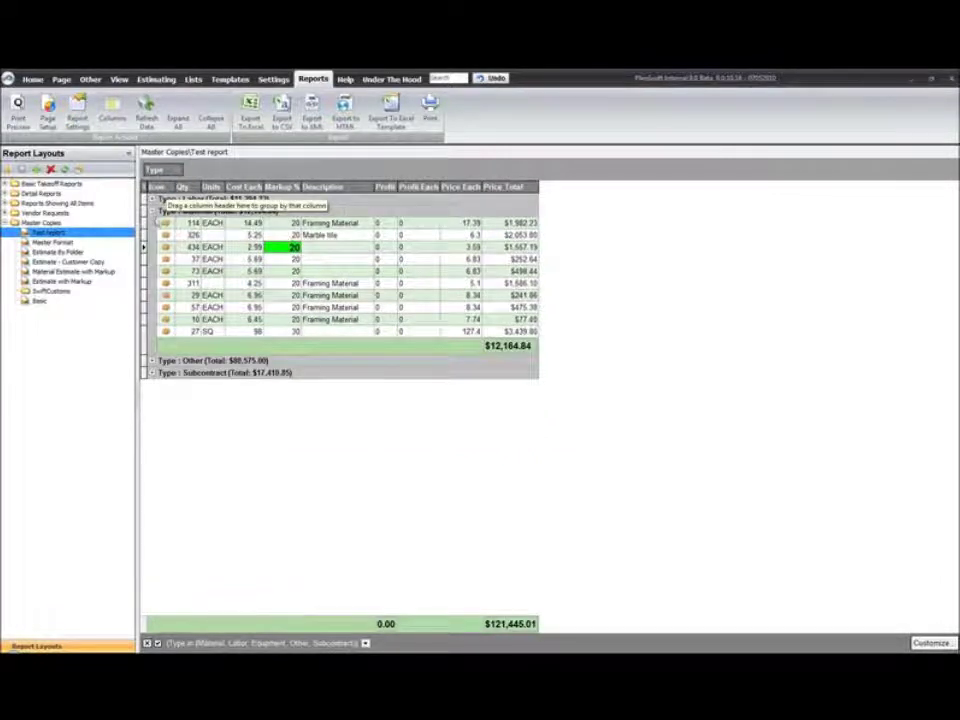
pyautogui.click(151, 211)
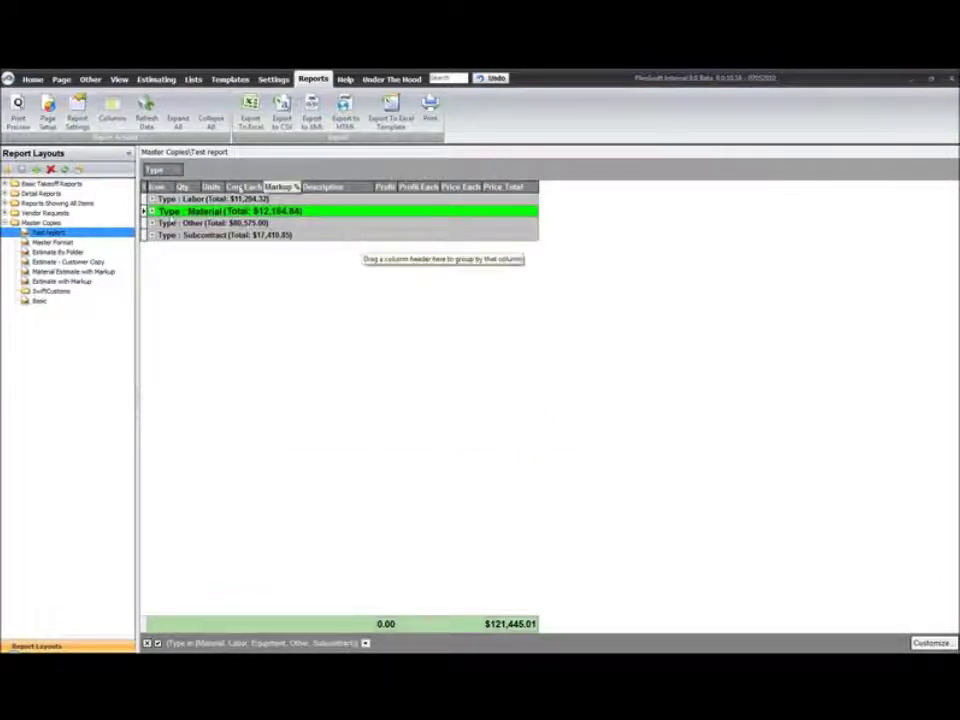
pyautogui.click(151, 211)
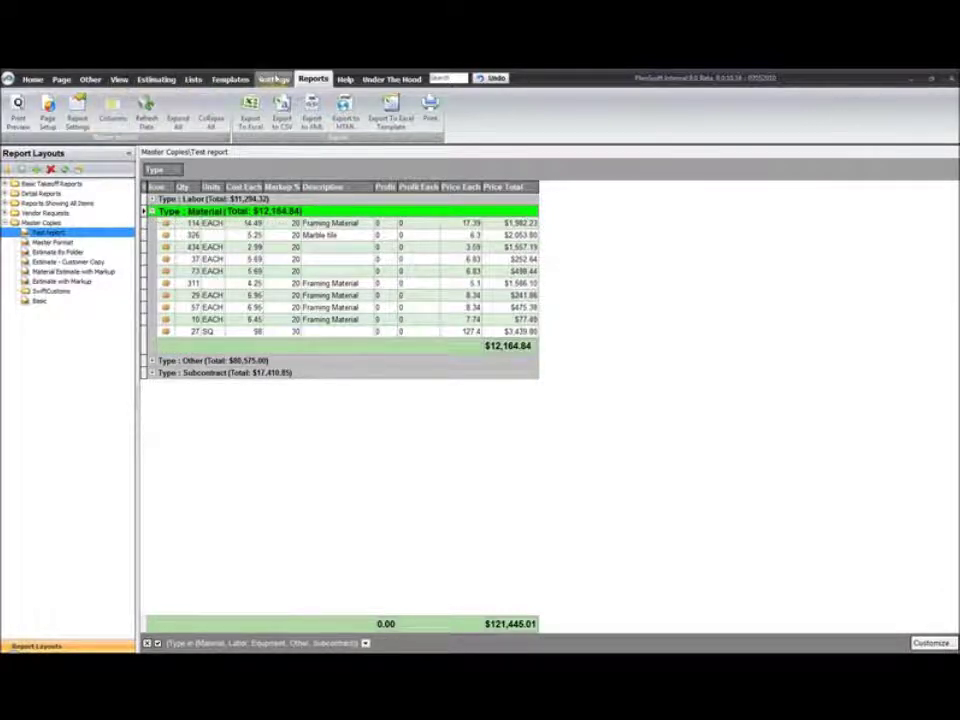
# Step: Give Test report the title "Some text", shown on the first page only, and check it in the print preview
pyautogui.click(77, 112)
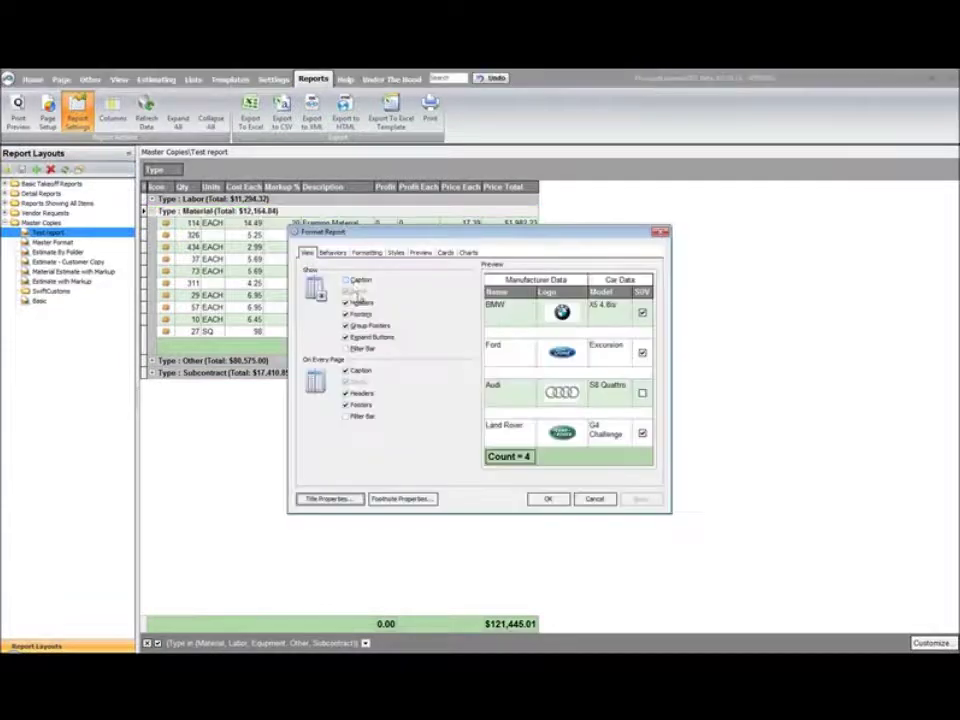
pyautogui.click(396, 252)
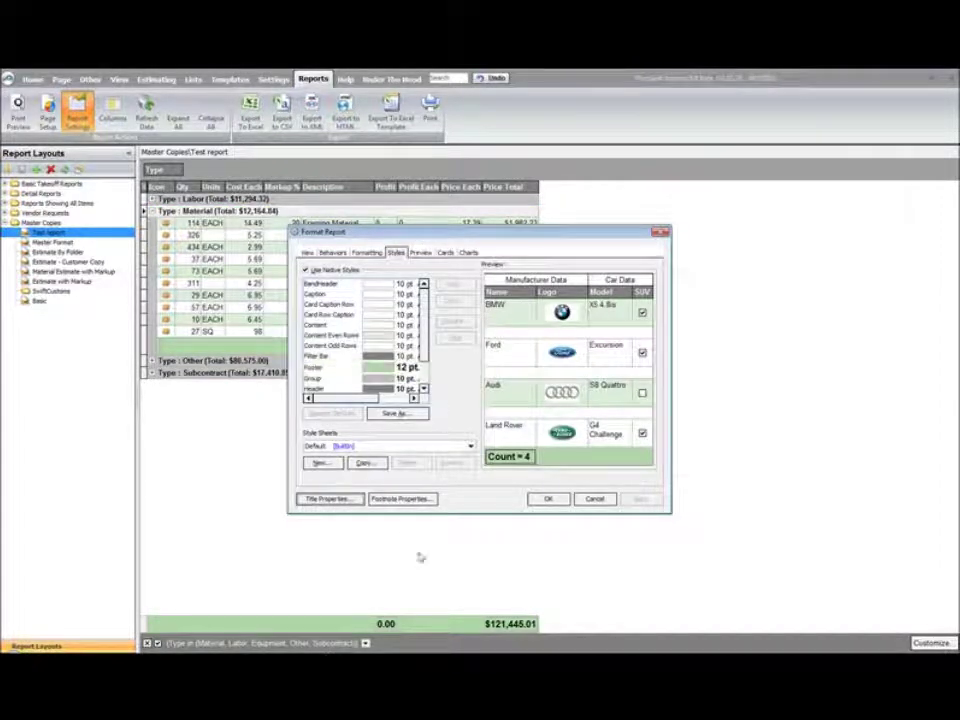
pyautogui.scroll(-1, 318, 474)
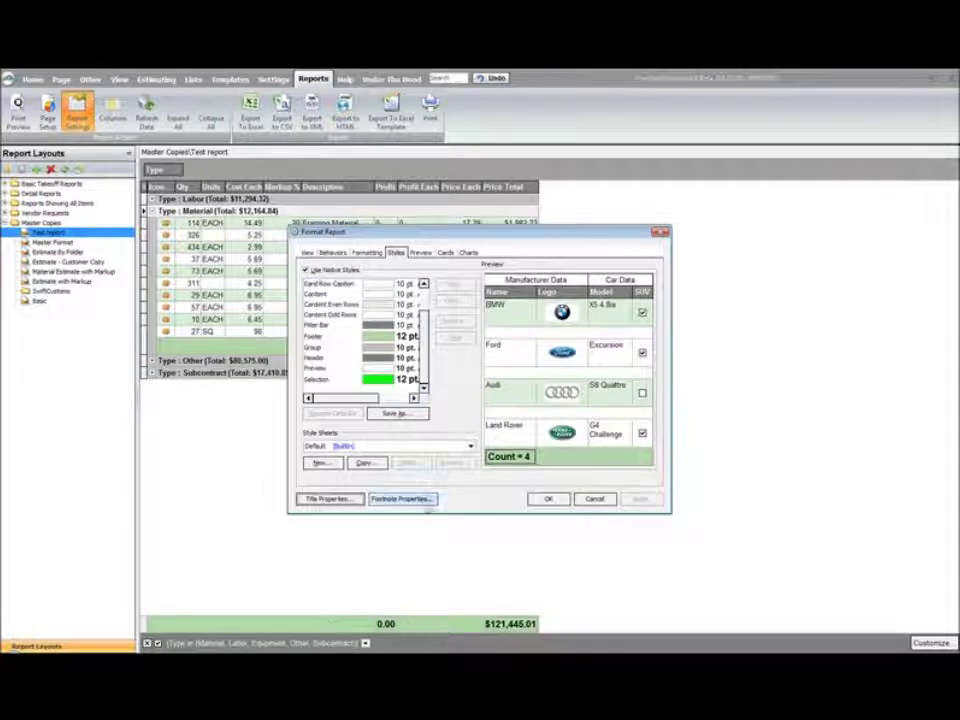
pyautogui.click(326, 499)
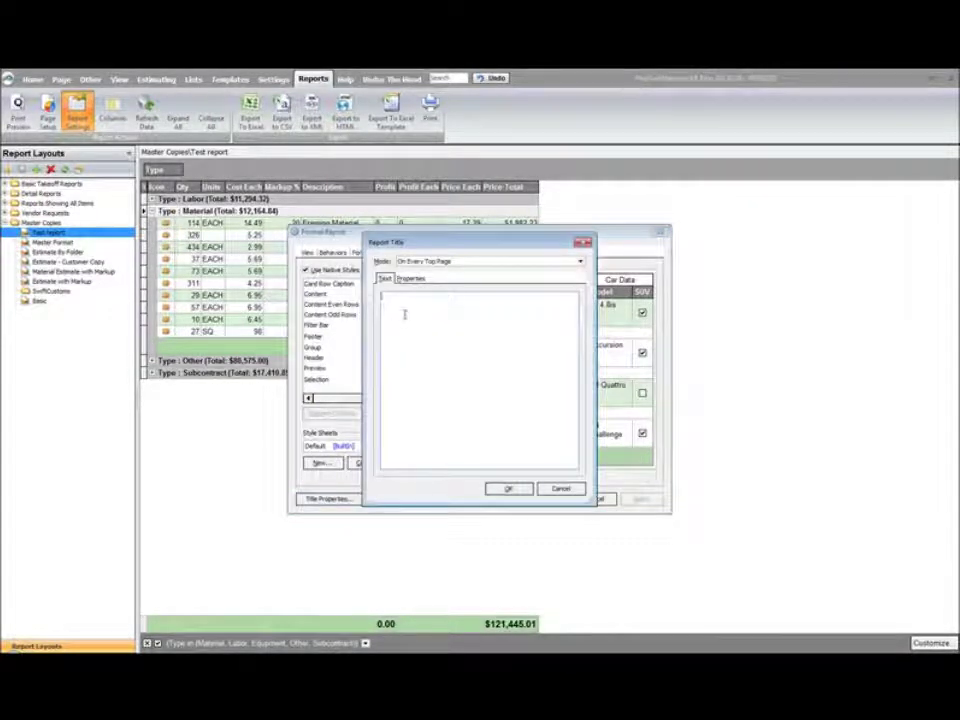
pyautogui.write('Swift')
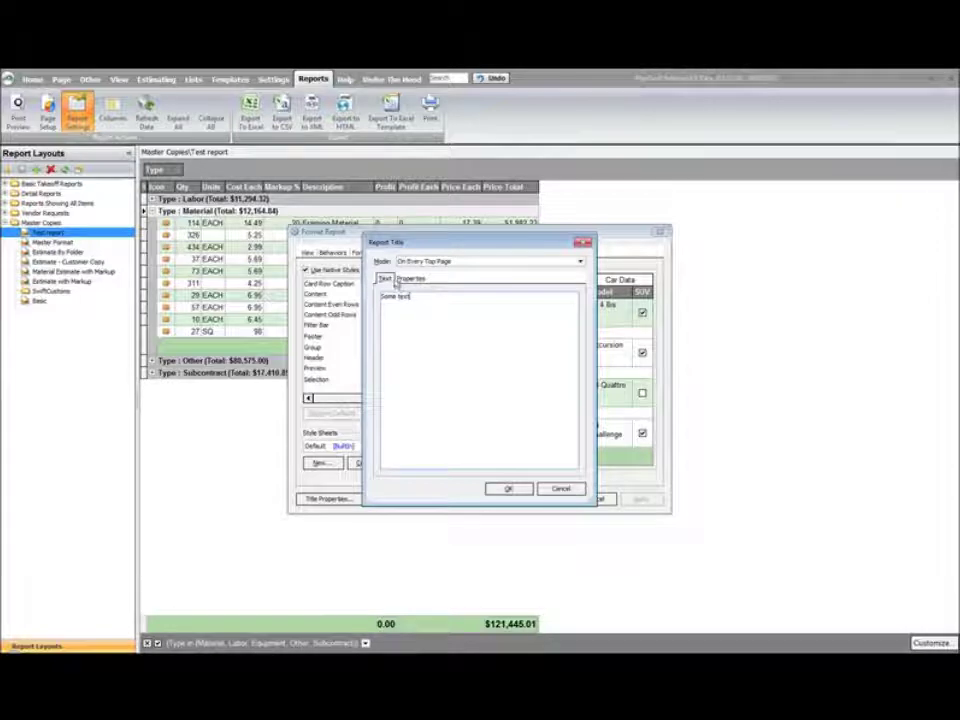
pyautogui.click(579, 261)
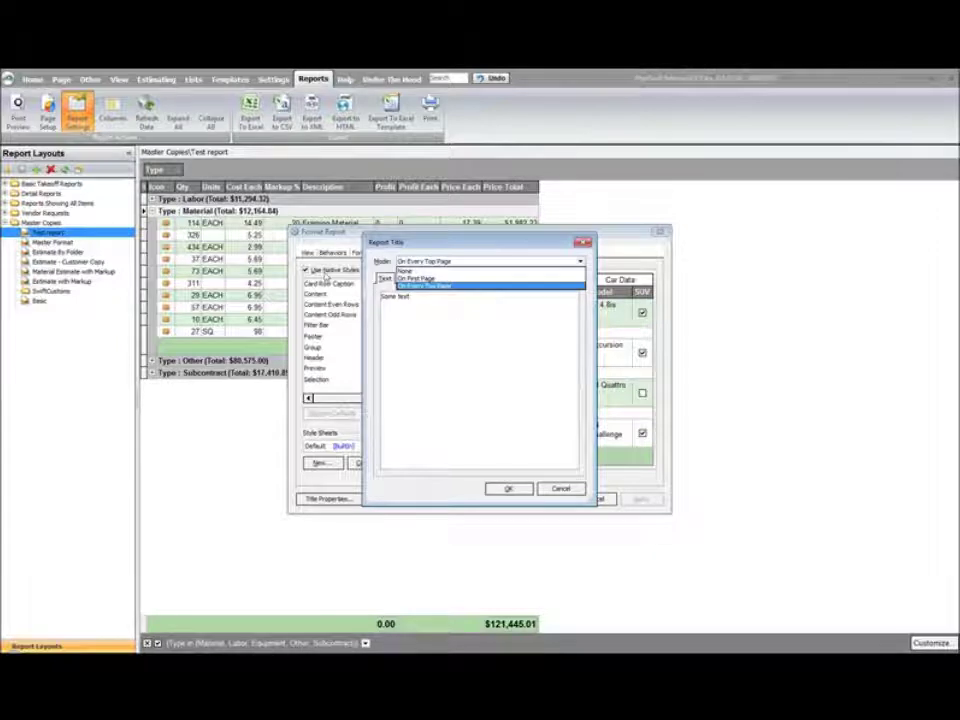
pyautogui.click(420, 287)
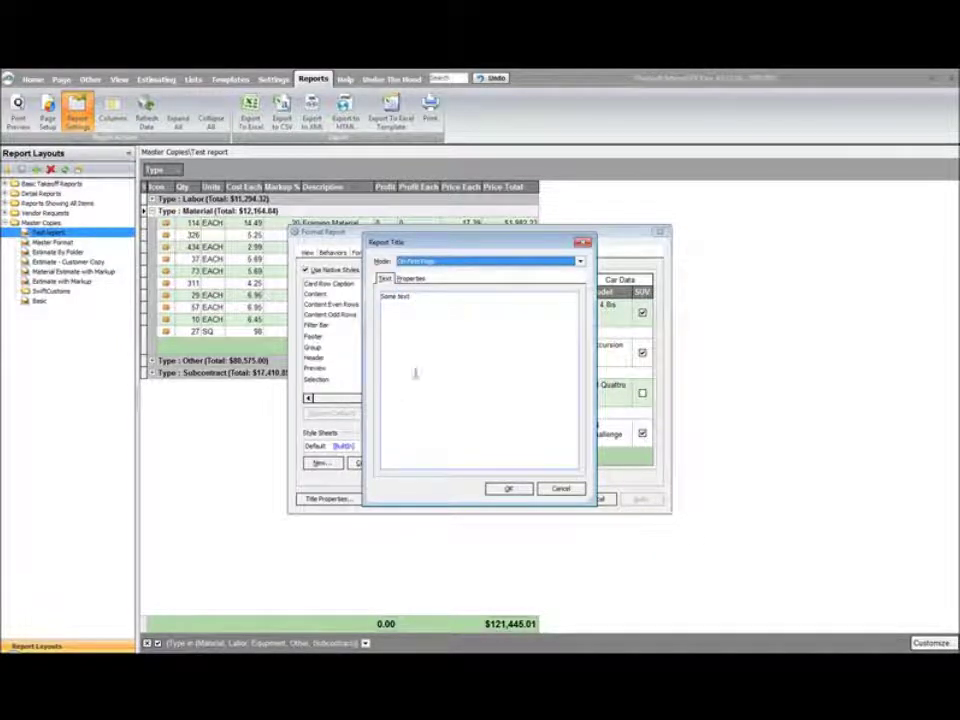
pyautogui.click(508, 488)
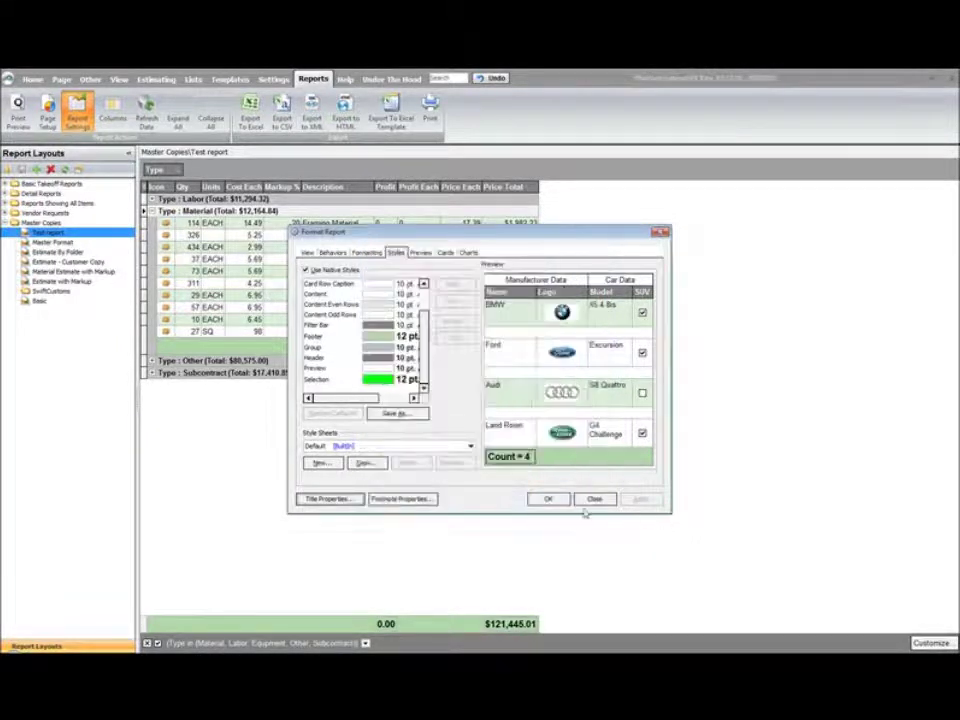
pyautogui.click(578, 502)
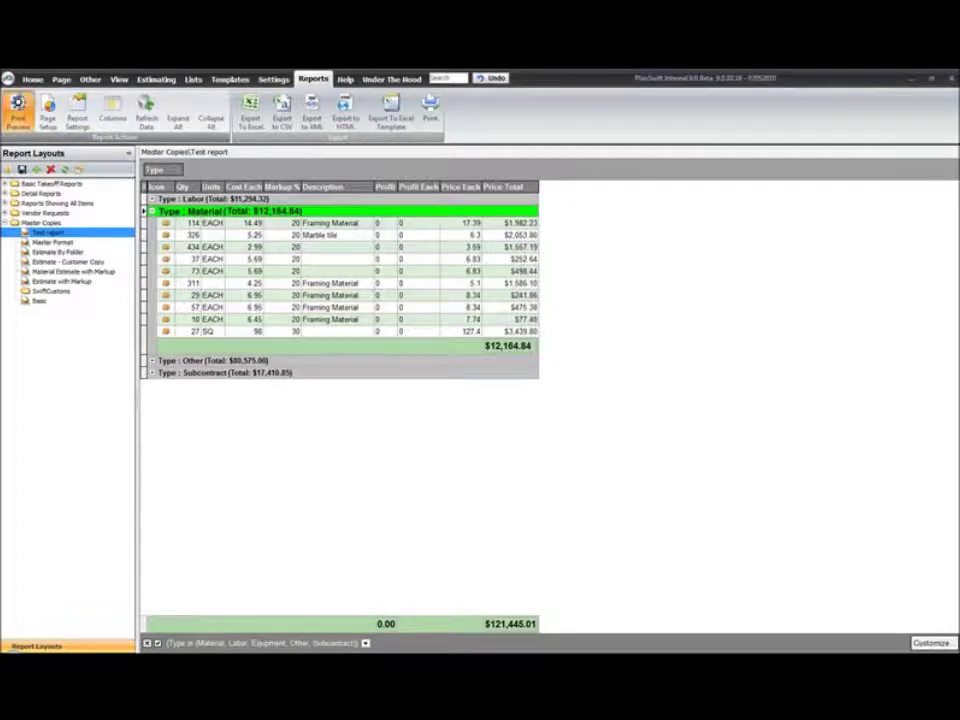
pyautogui.click(17, 110)
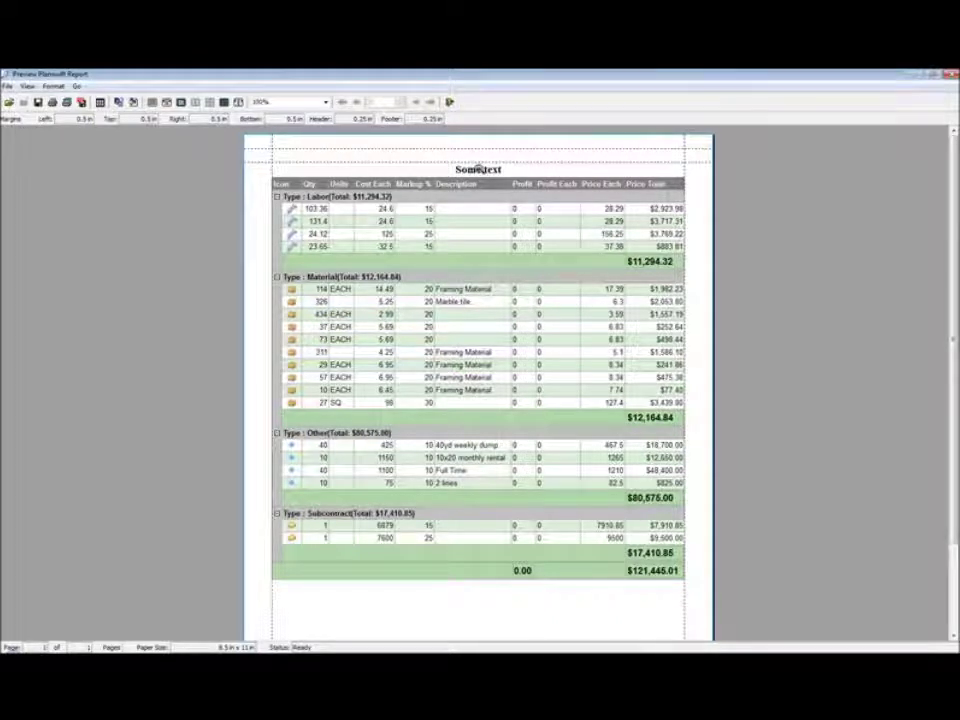
pyautogui.click(81, 101)
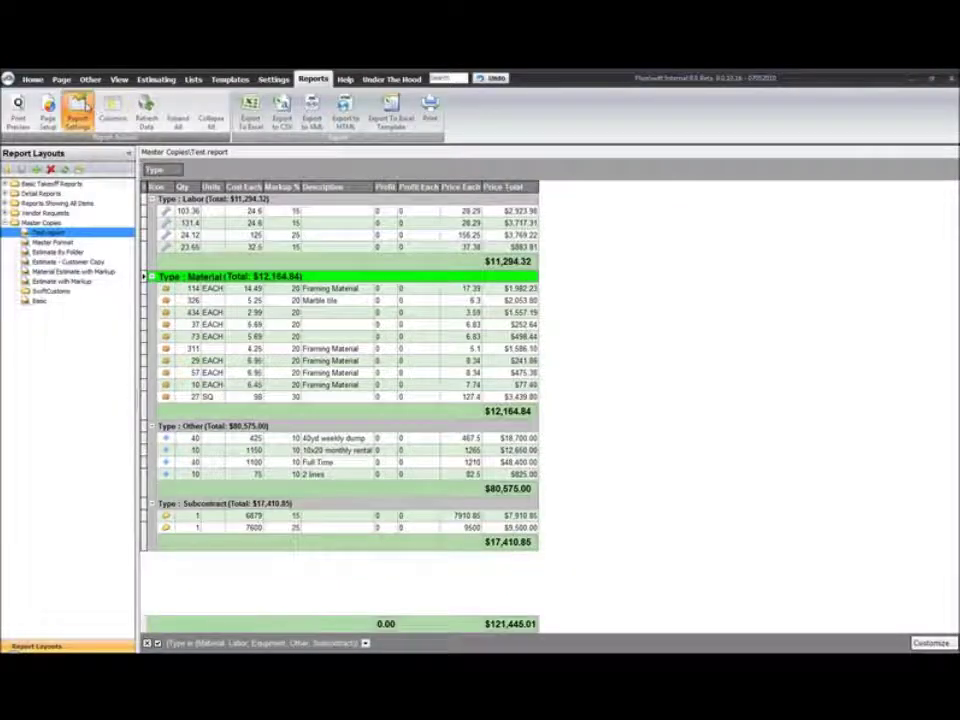
# Step: Replace the report title with "Job Name: [\Job\Name]" in the report settings and check it in the print preview
pyautogui.click(77, 110)
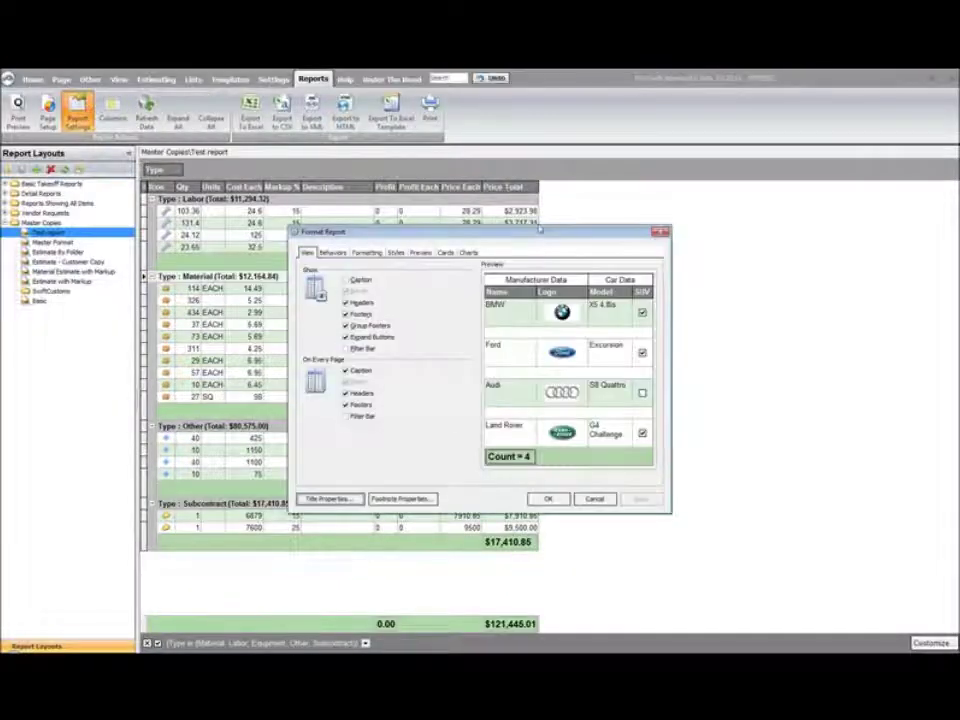
pyautogui.click(333, 498)
pyautogui.moveTo(429, 299); pyautogui.dragTo(380, 297)
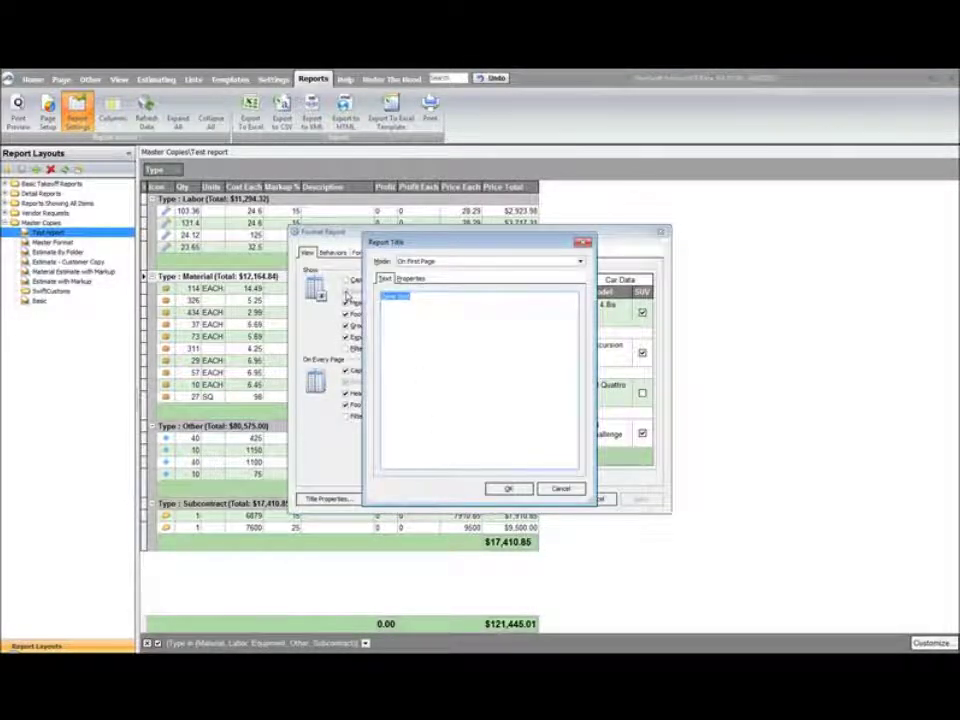
pyautogui.write('Job Name: [')
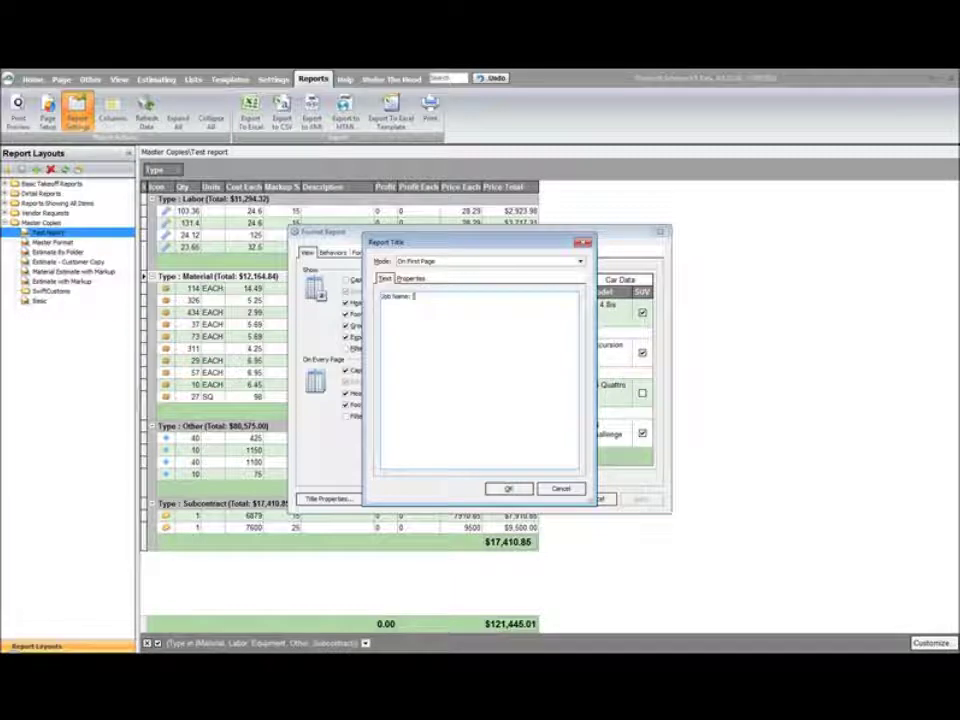
pyautogui.write('b]')
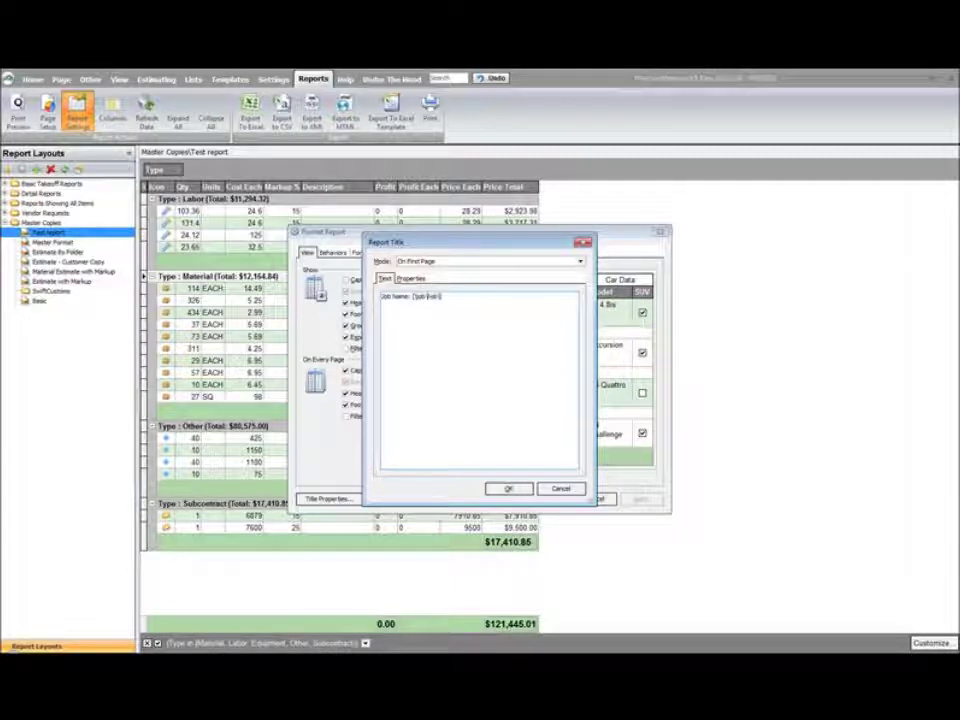
pyautogui.write('me')
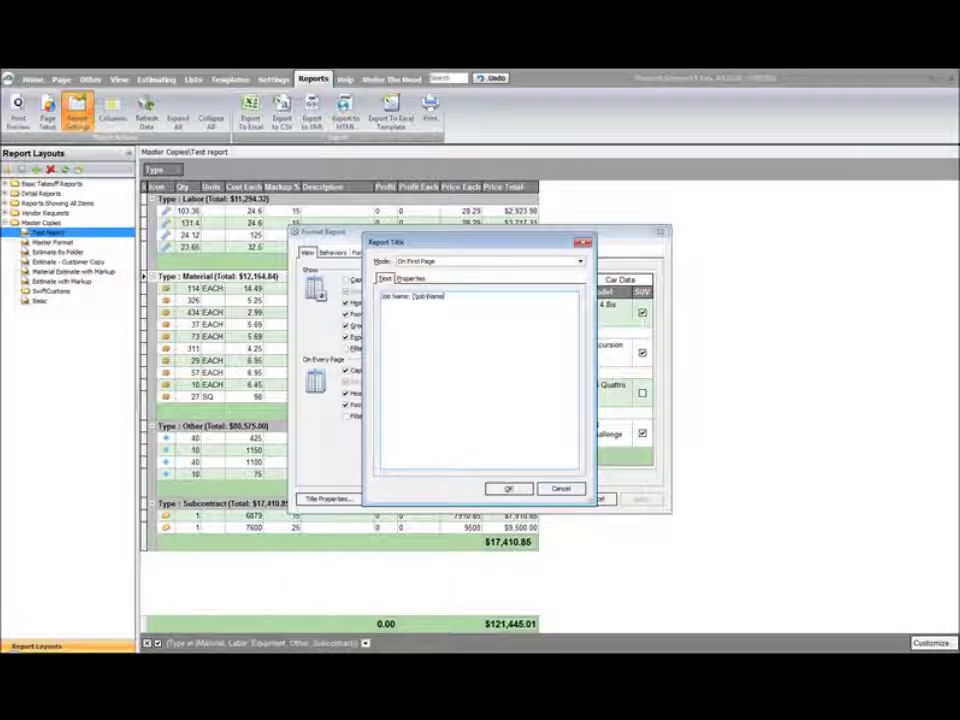
pyautogui.click(506, 490)
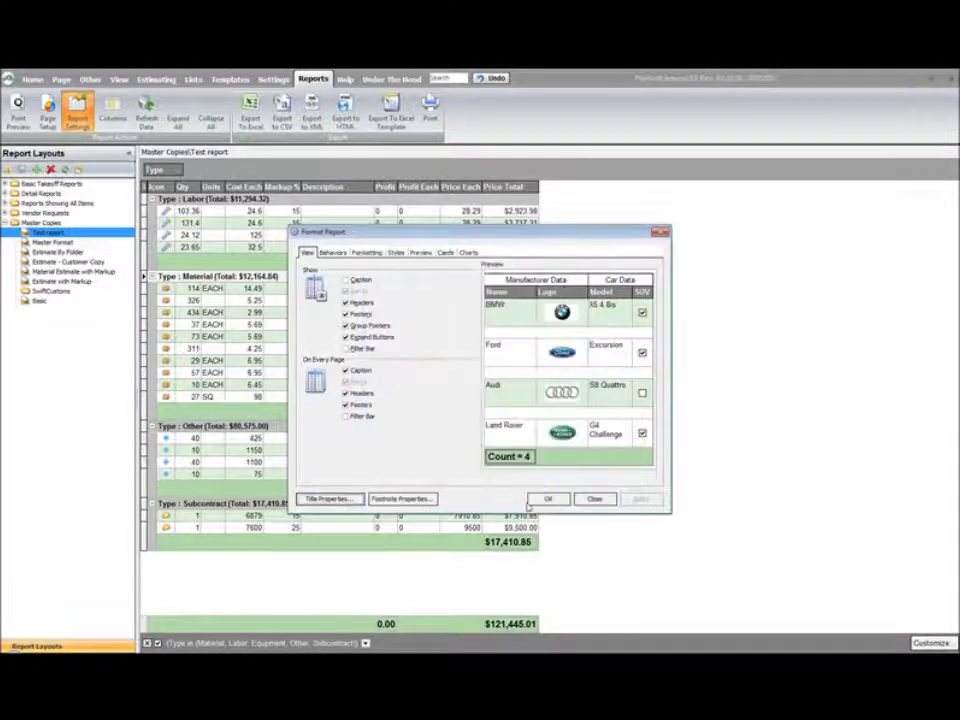
pyautogui.click(546, 499)
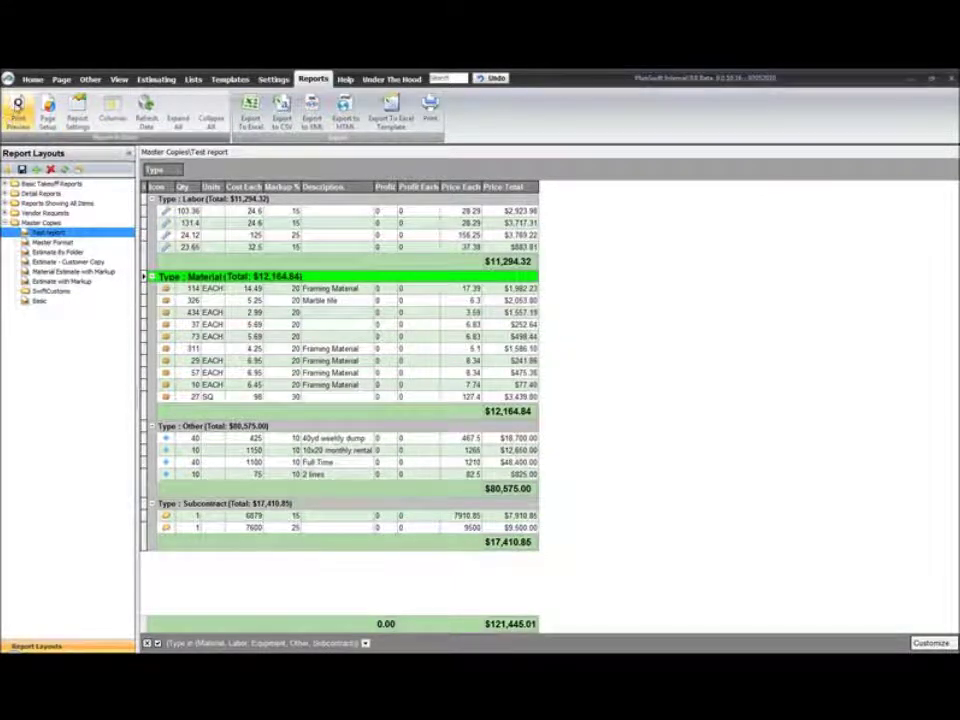
pyautogui.click(17, 106)
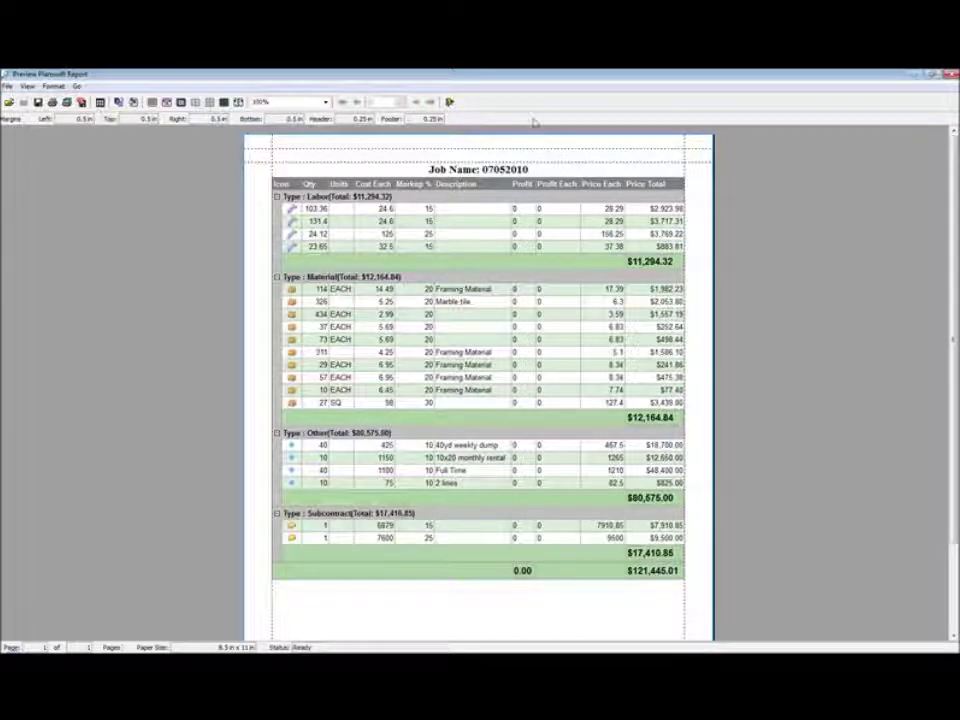
# Step: Clear the report title from within the print preview and enter the job name field as the title text
pyautogui.click(53, 86)
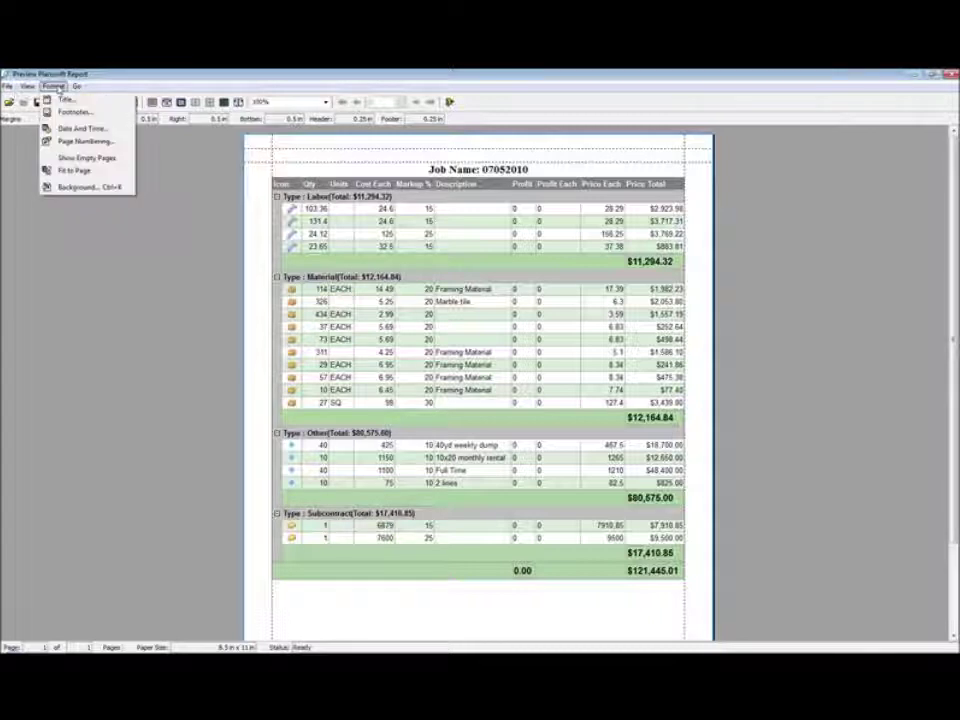
pyautogui.click(64, 96)
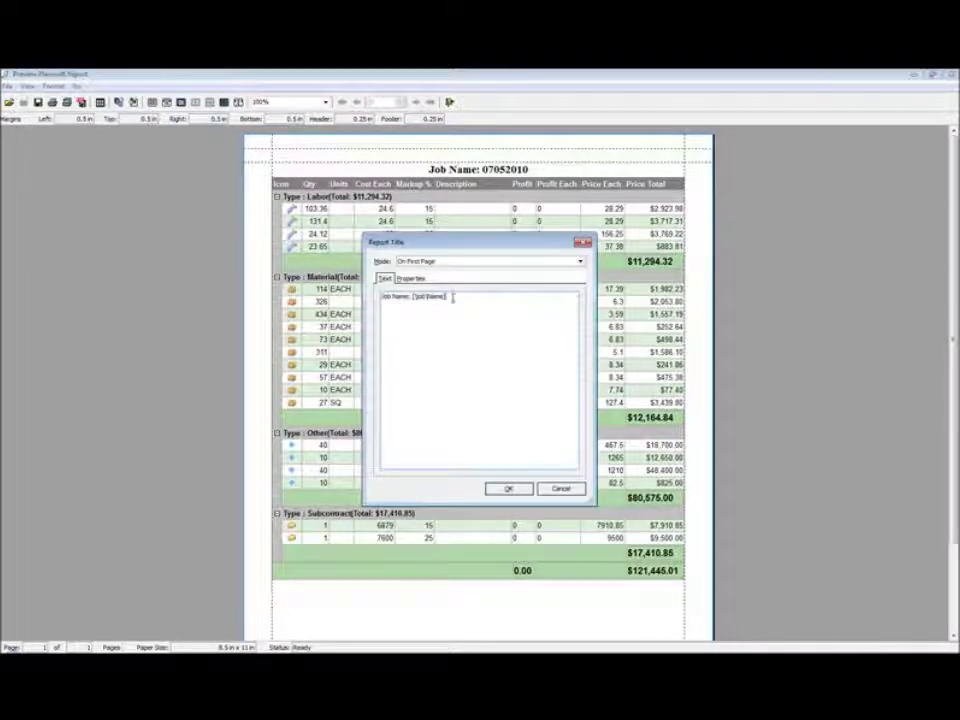
pyautogui.moveTo(447, 297); pyautogui.dragTo(319, 288)
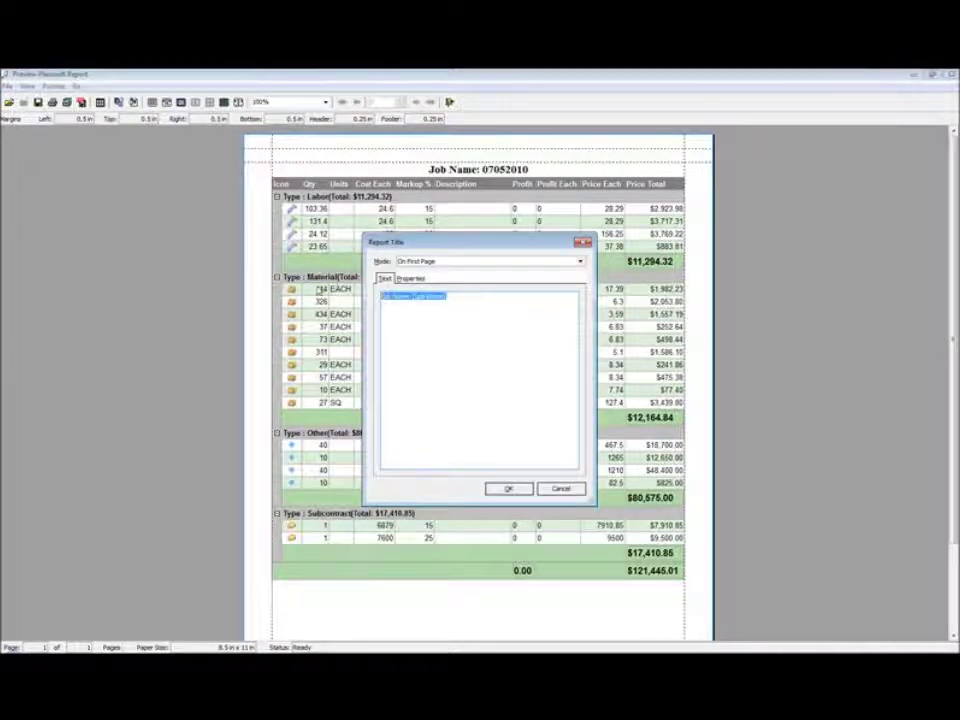
pyautogui.press('Delete')
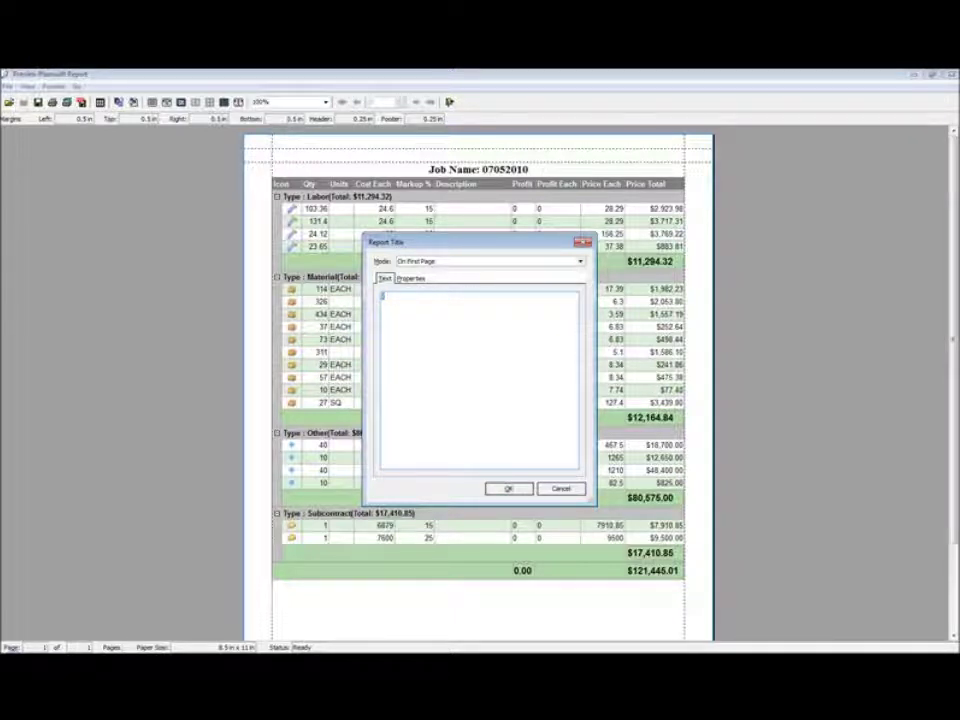
pyautogui.write('Name]')
pyautogui.click(508, 489)
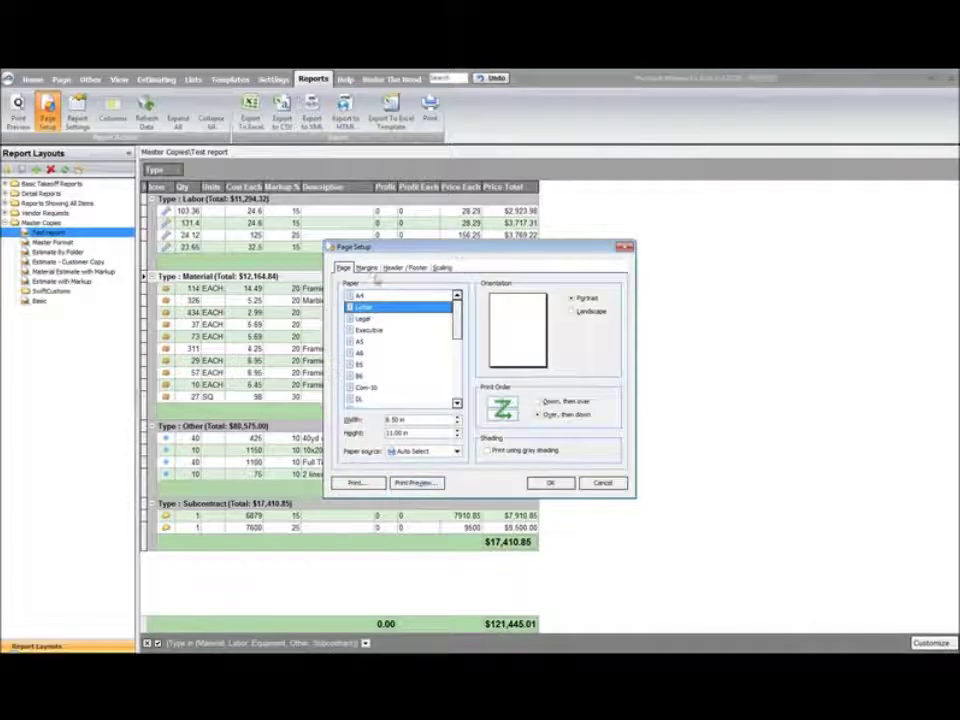
# Step: Examine the centre footer text in the header and footer page setup, and the texture, pattern and picture fills for the header background
pyautogui.click(406, 268)
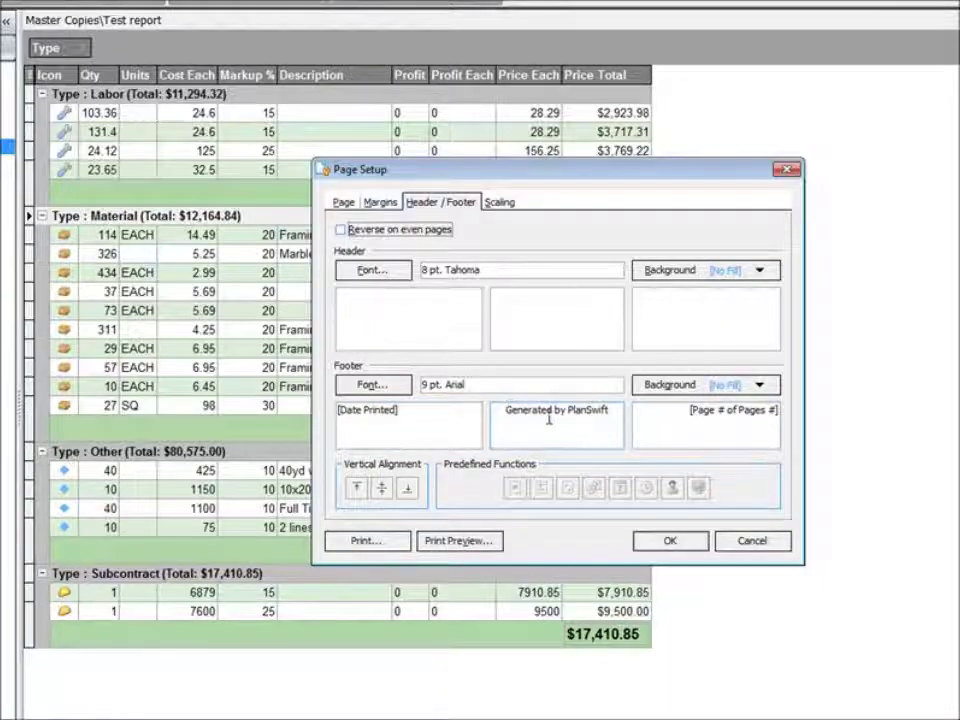
pyautogui.moveTo(608, 408); pyautogui.dragTo(424, 461)
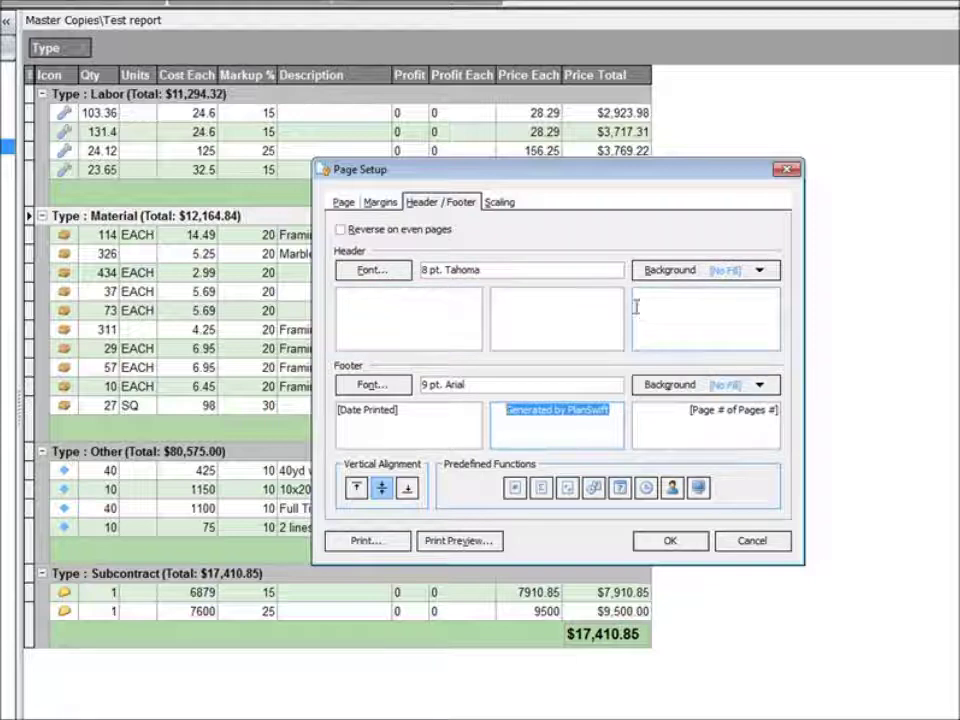
pyautogui.click(772, 270)
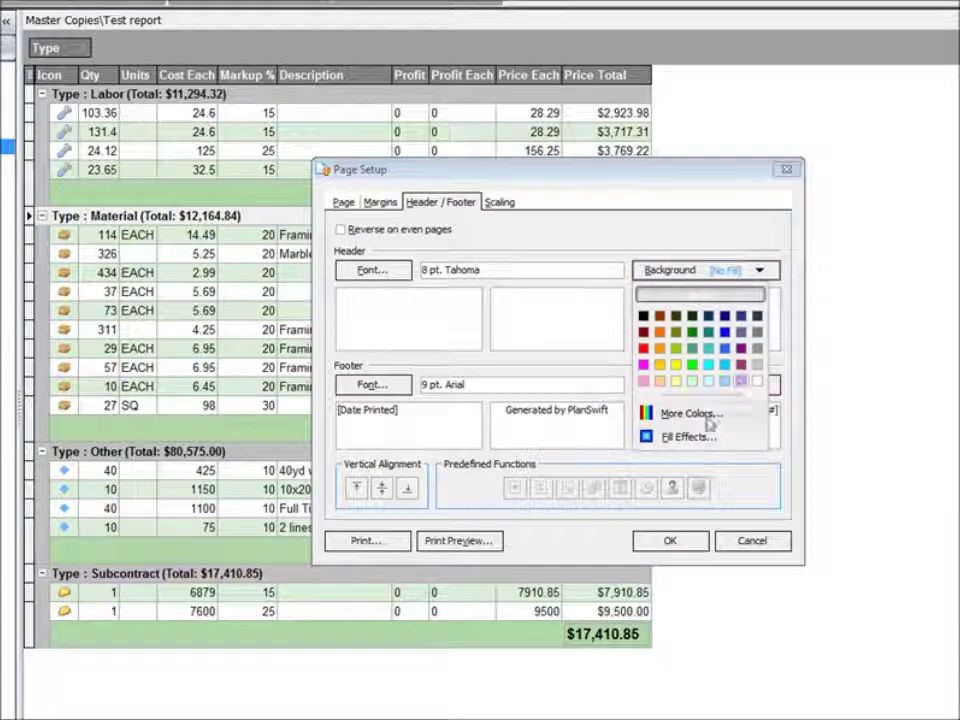
pyautogui.click(678, 438)
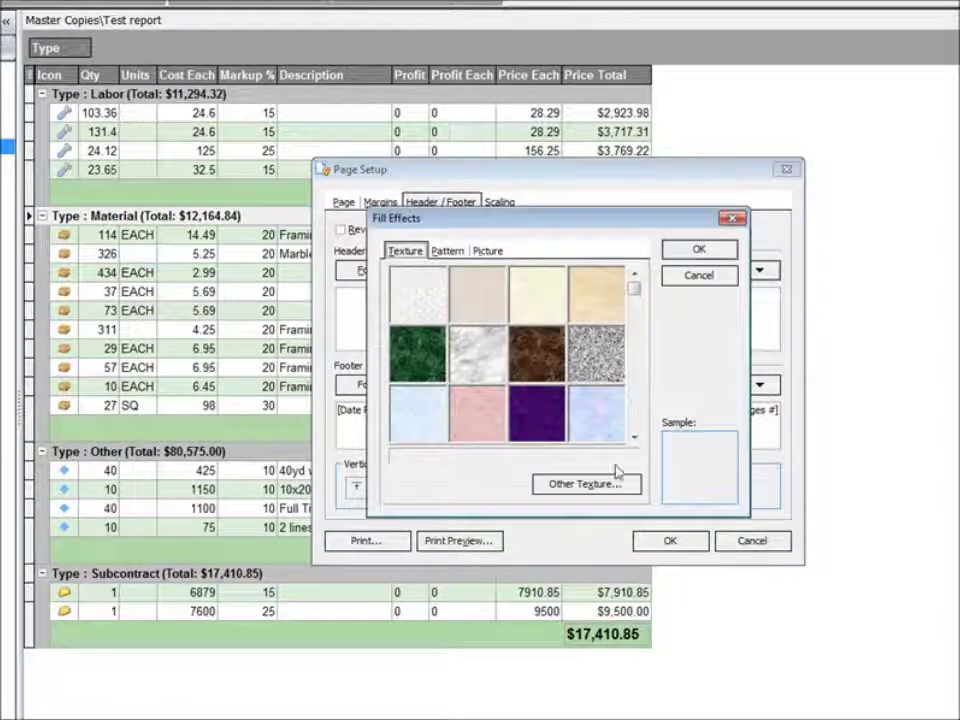
pyautogui.click(487, 251)
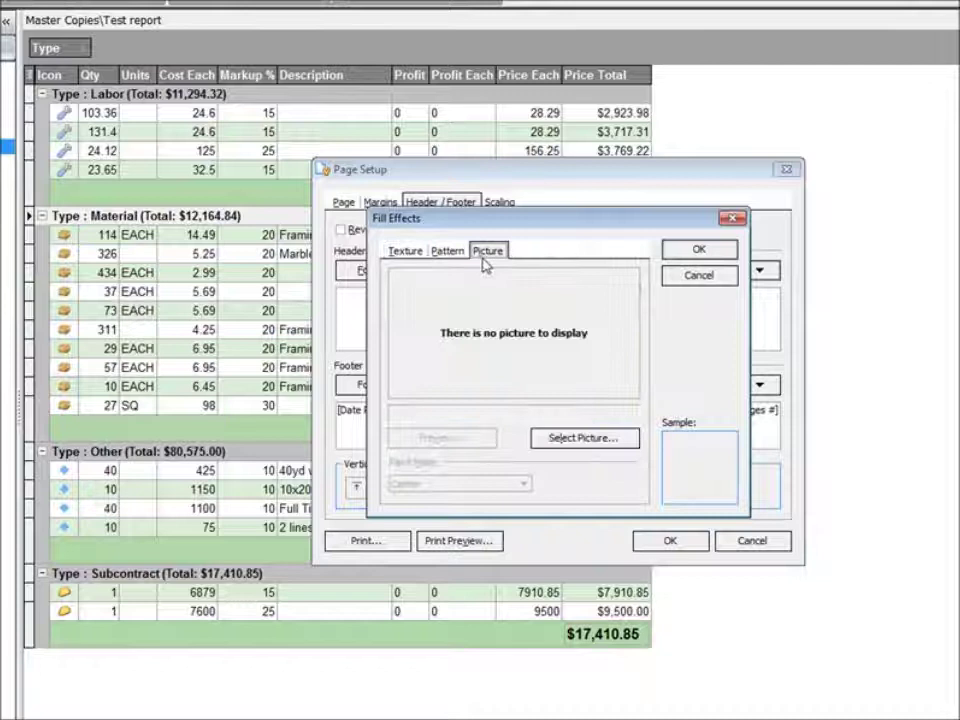
pyautogui.click(396, 254)
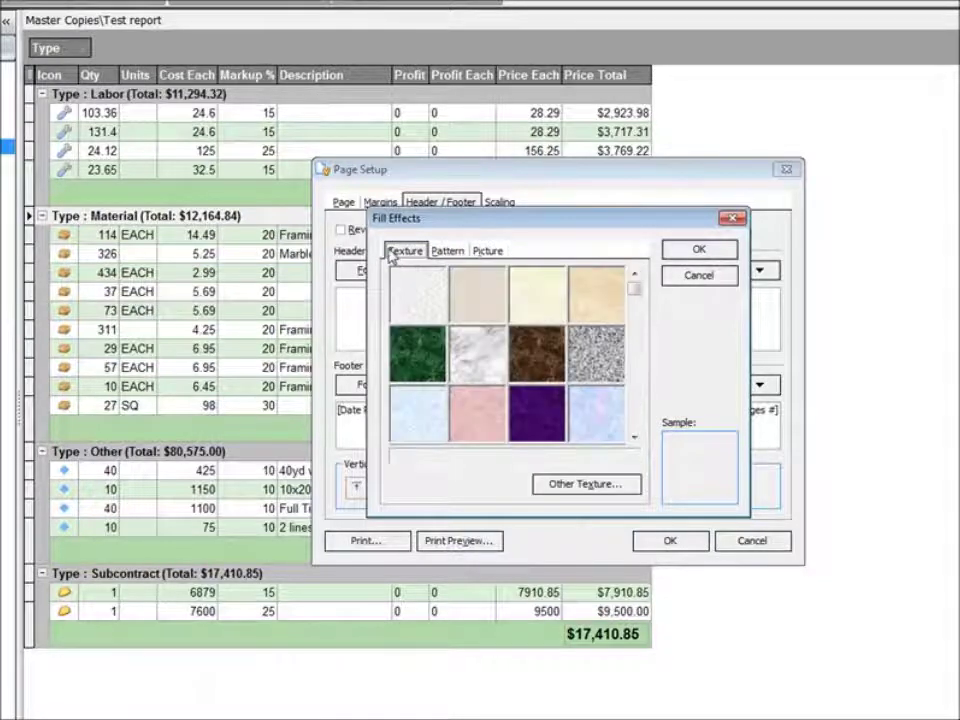
pyautogui.click(452, 252)
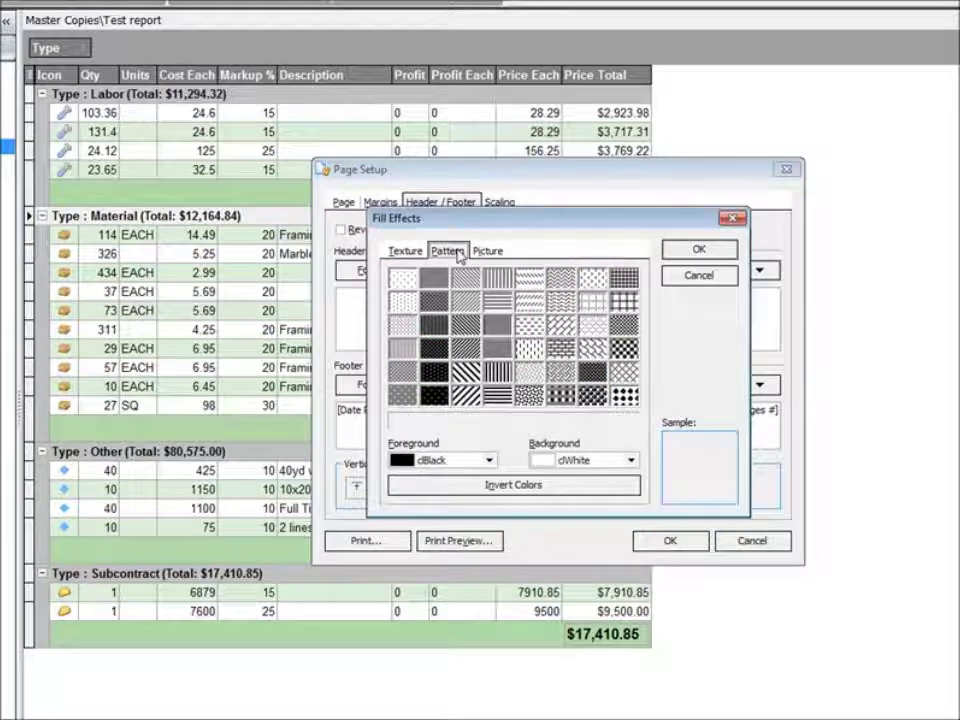
pyautogui.click(405, 252)
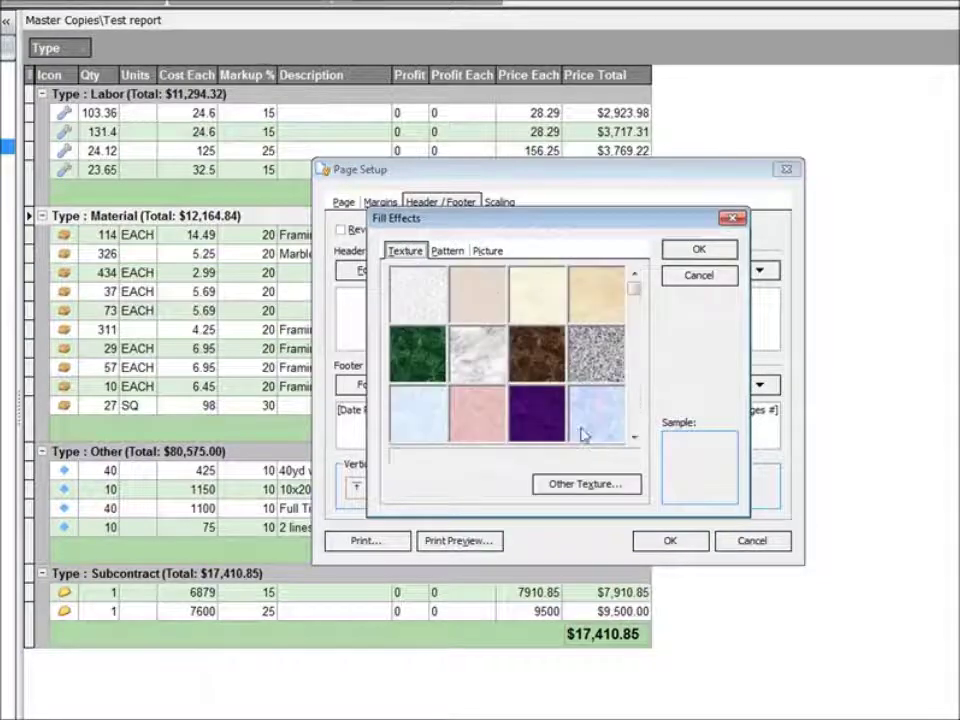
# Step: Set the page header background to the picture video2.png from the Pictures library
pyautogui.click(488, 251)
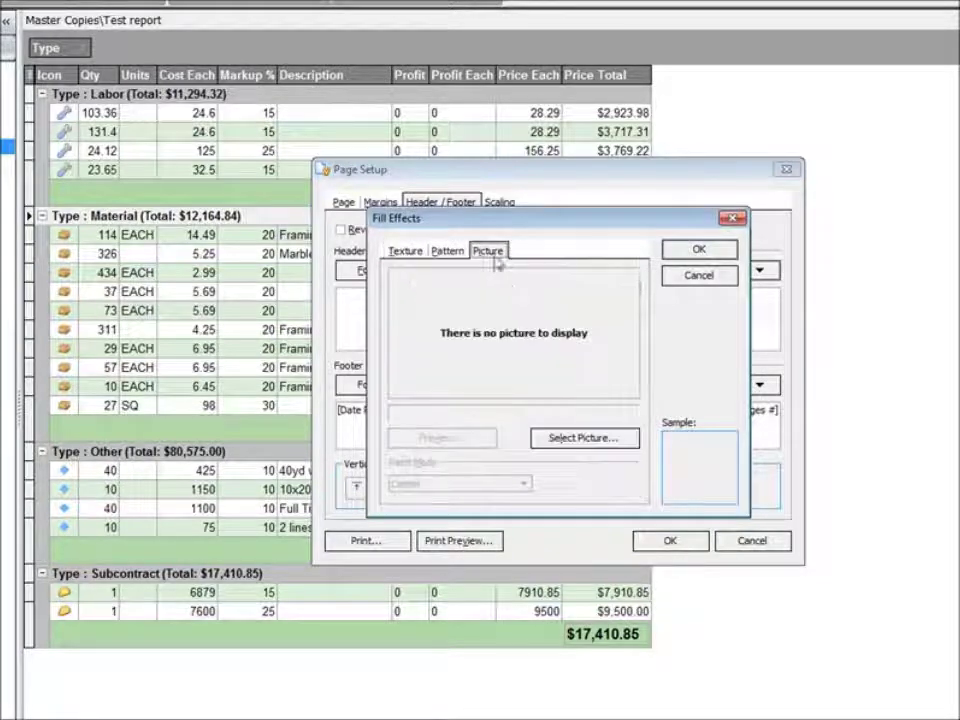
pyautogui.click(585, 439)
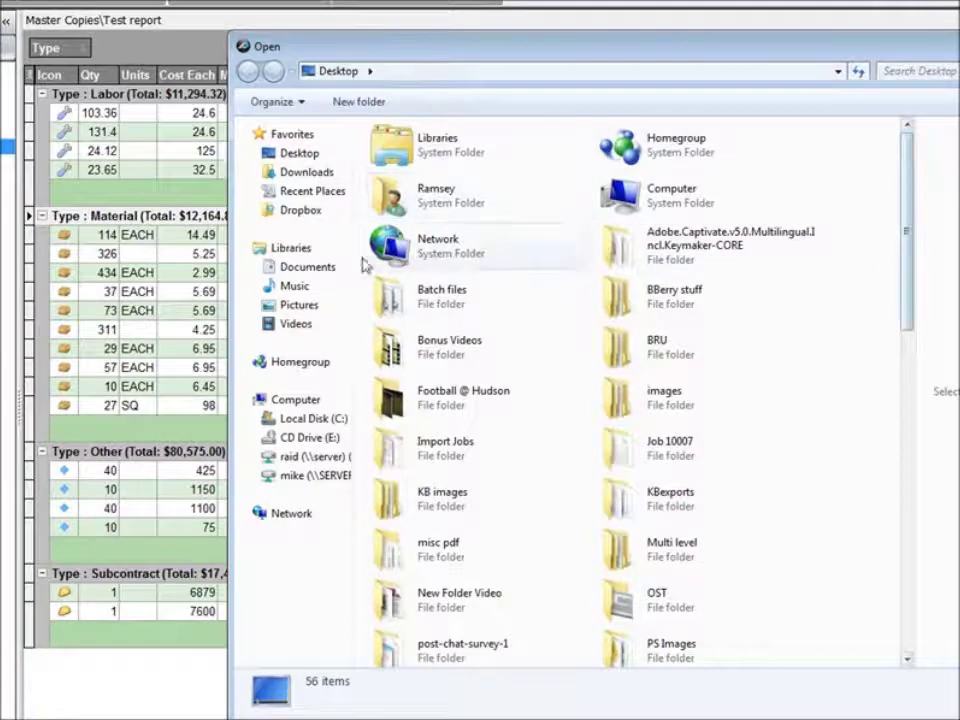
pyautogui.click(296, 304)
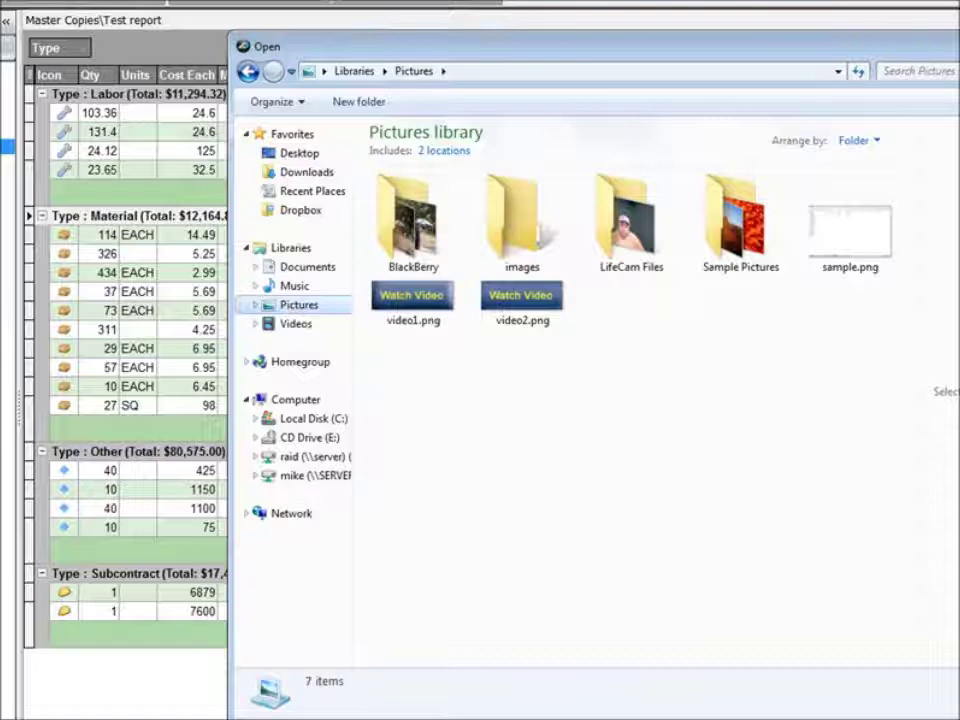
pyautogui.click(522, 300)
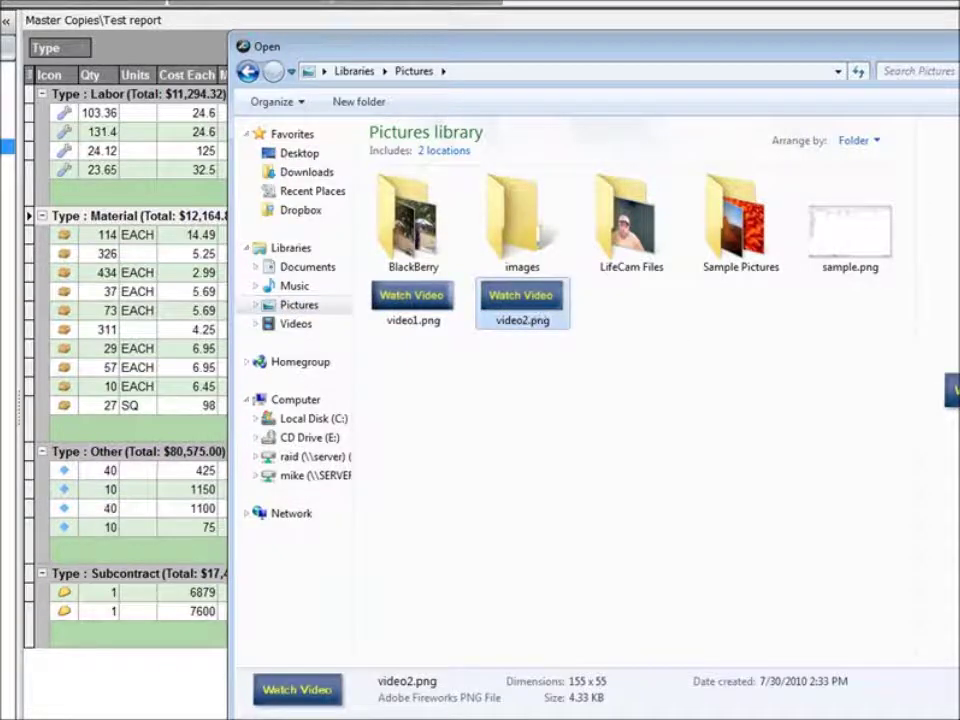
pyautogui.press('Return')
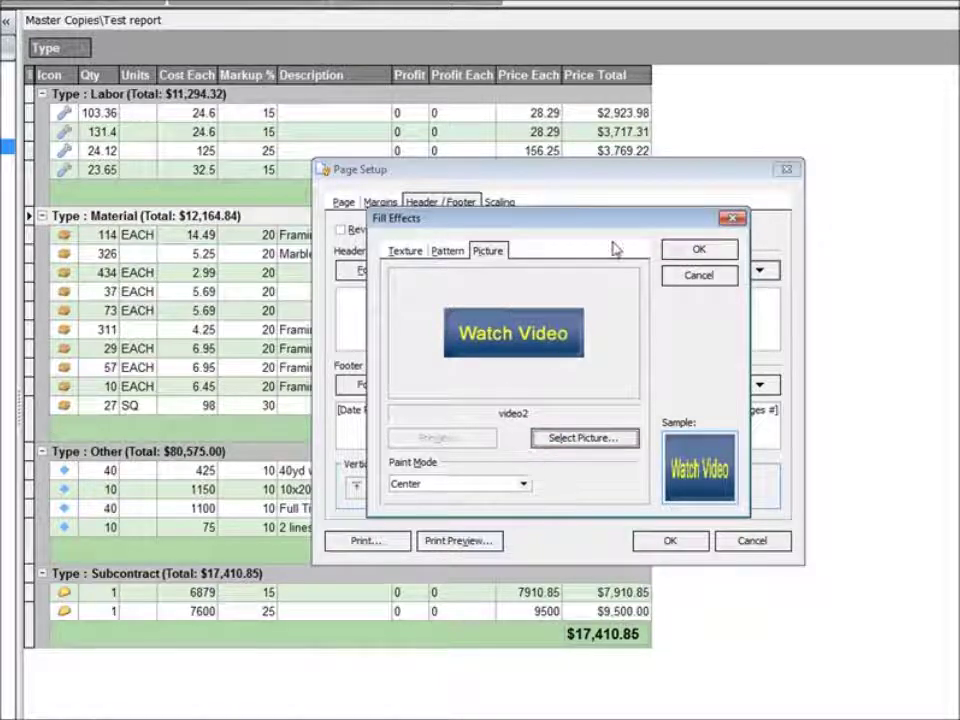
pyautogui.click(694, 252)
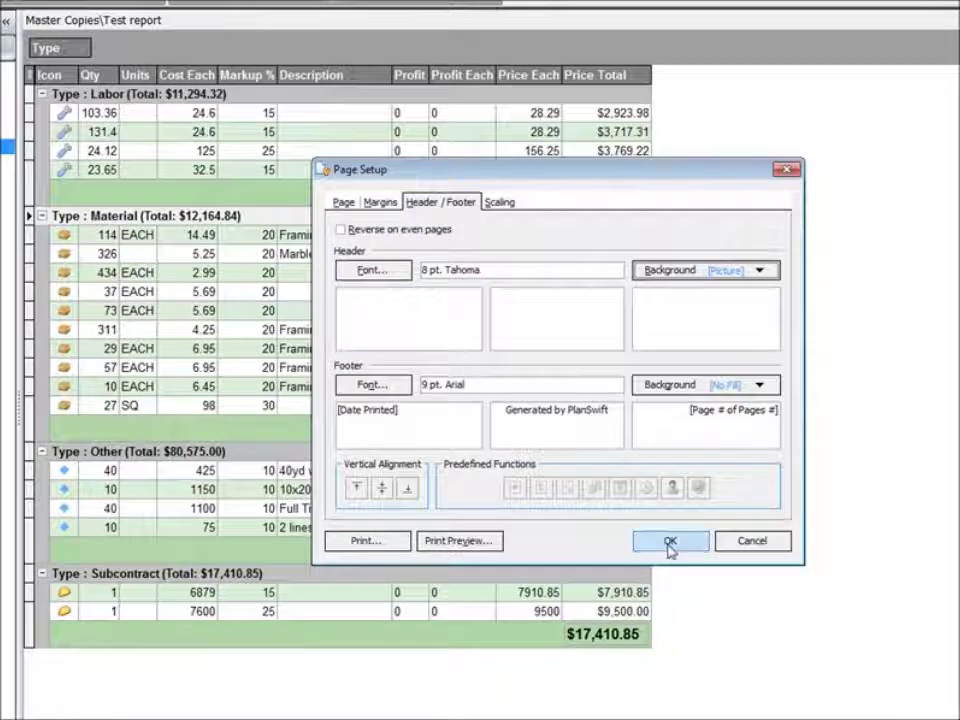
# Step: Preview the printed report and lower the header boundary so the header picture clears the report title
pyautogui.click(470, 541)
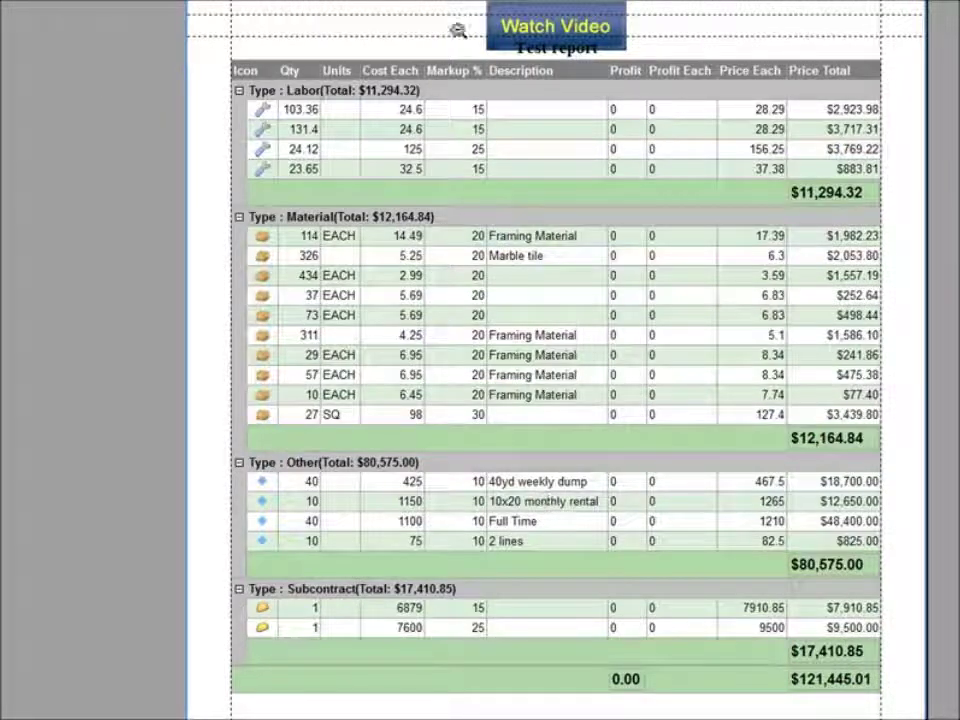
pyautogui.moveTo(205, 36); pyautogui.dragTo(203, 72)
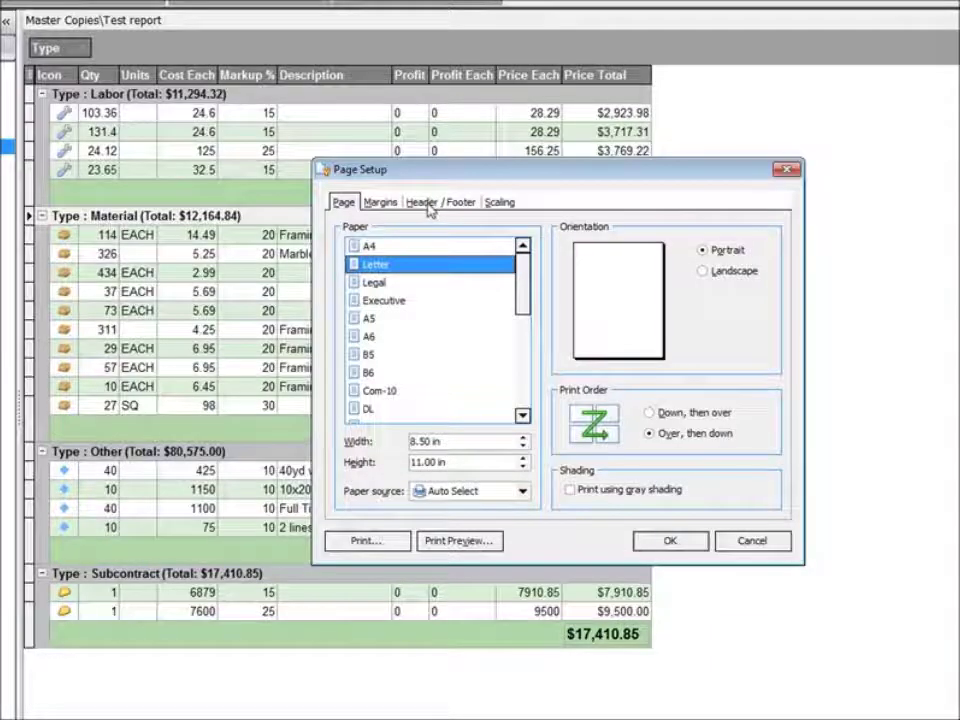
# Step: Add the text "PlanSwift" to the right section of the page header and apply the page setup
pyautogui.click(430, 203)
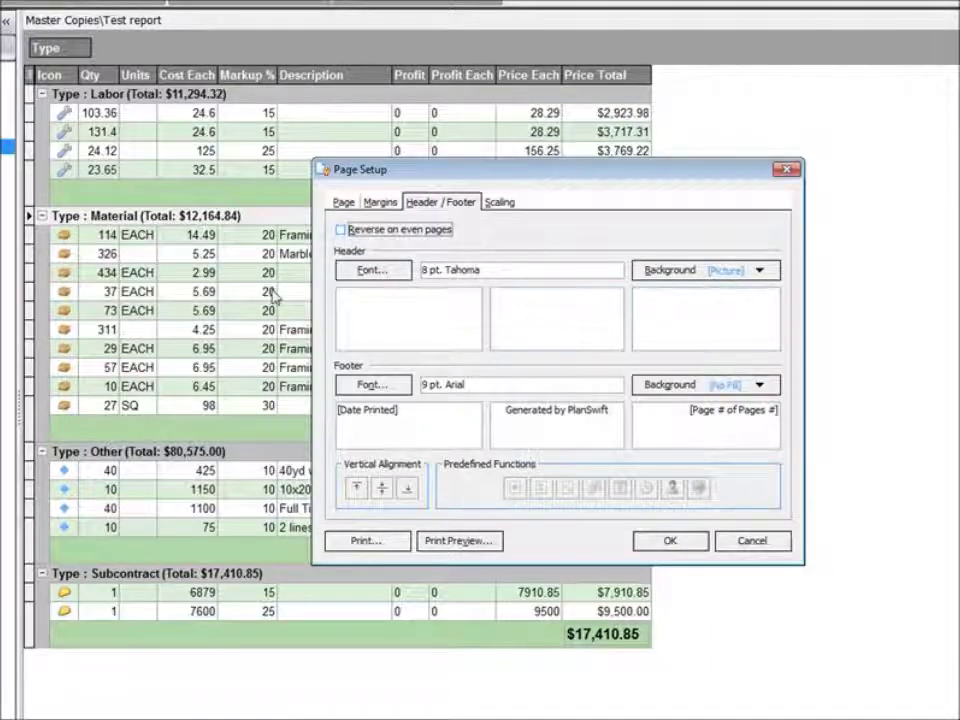
pyautogui.click(703, 296)
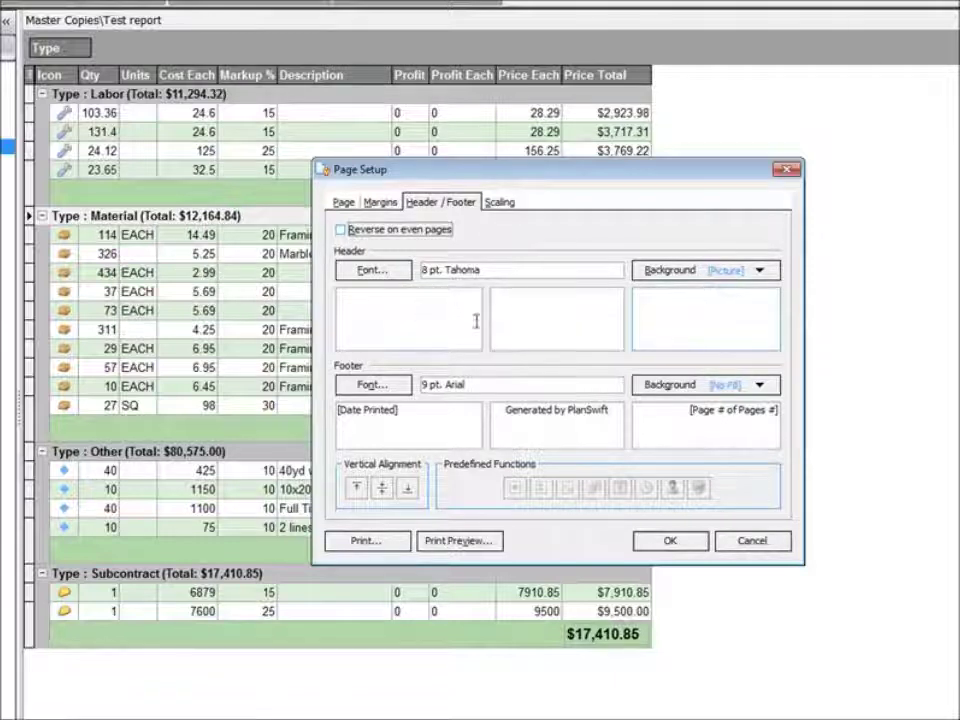
pyautogui.click(664, 301)
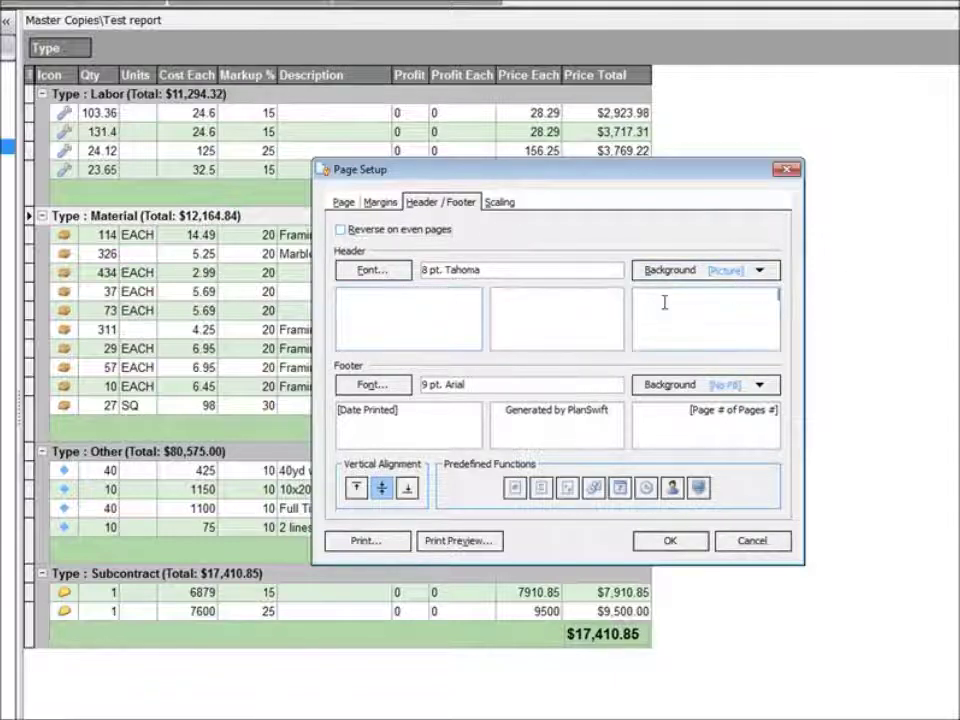
pyautogui.write('planSwi')
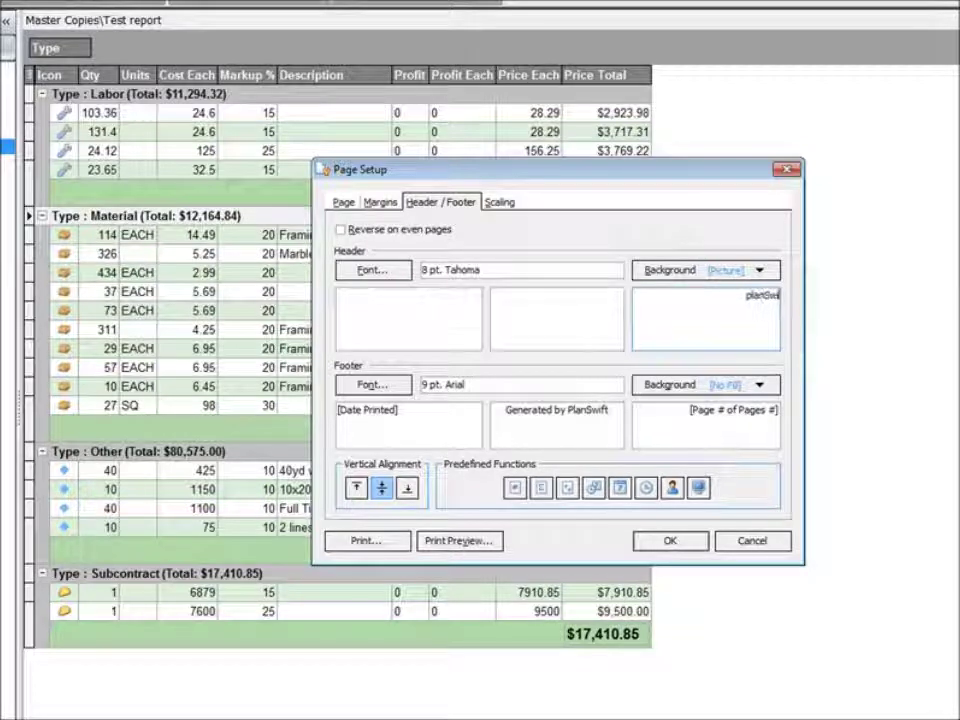
pyautogui.write('ft')
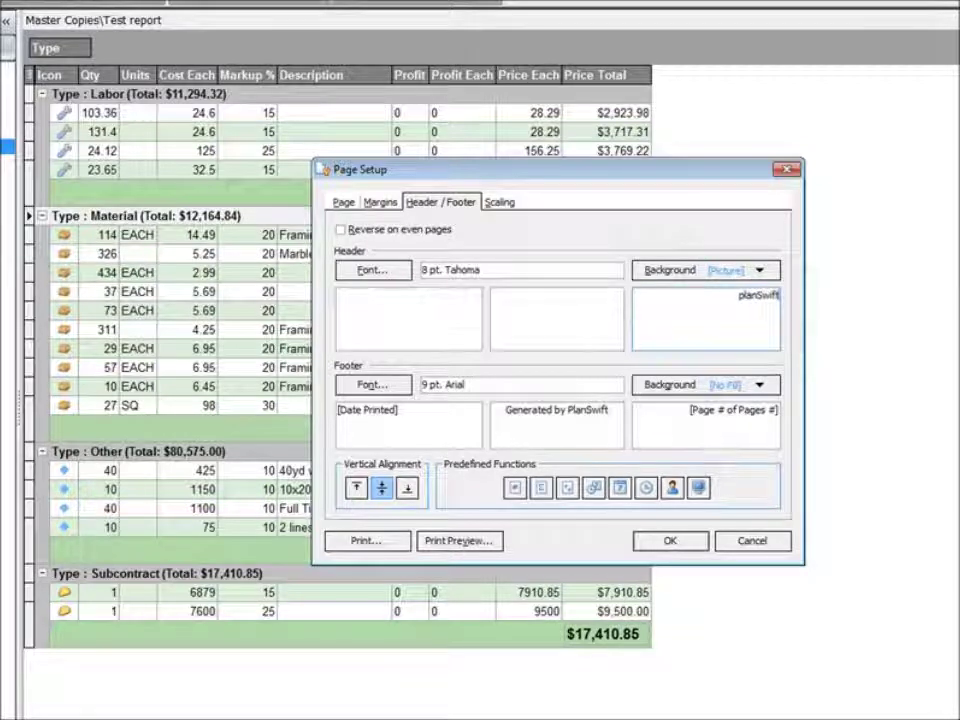
pyautogui.click(745, 296)
pyautogui.press('BackSpace')
pyautogui.write('P')
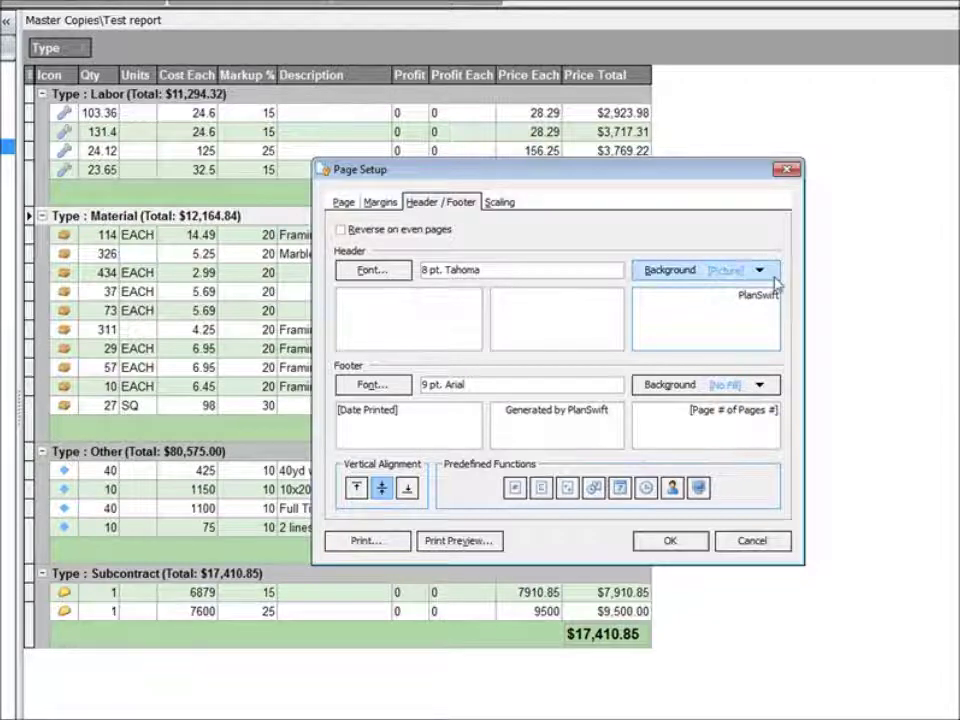
pyautogui.click(670, 541)
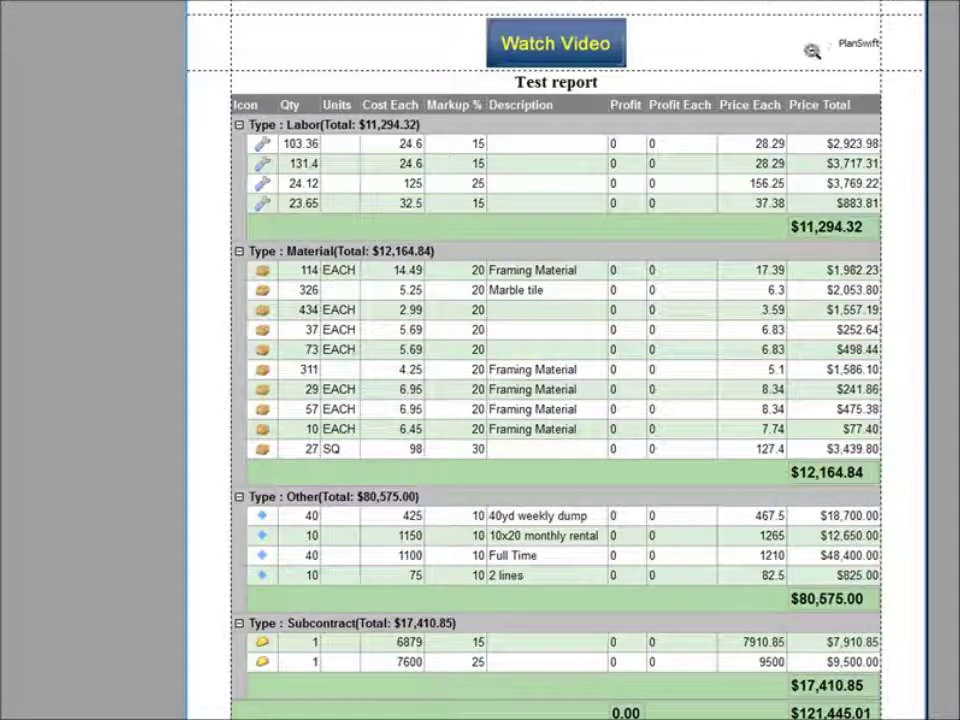
# Step: Check the header and the rest of the page in the print preview, then close the preview
pyautogui.scroll(-3, 689, 367)
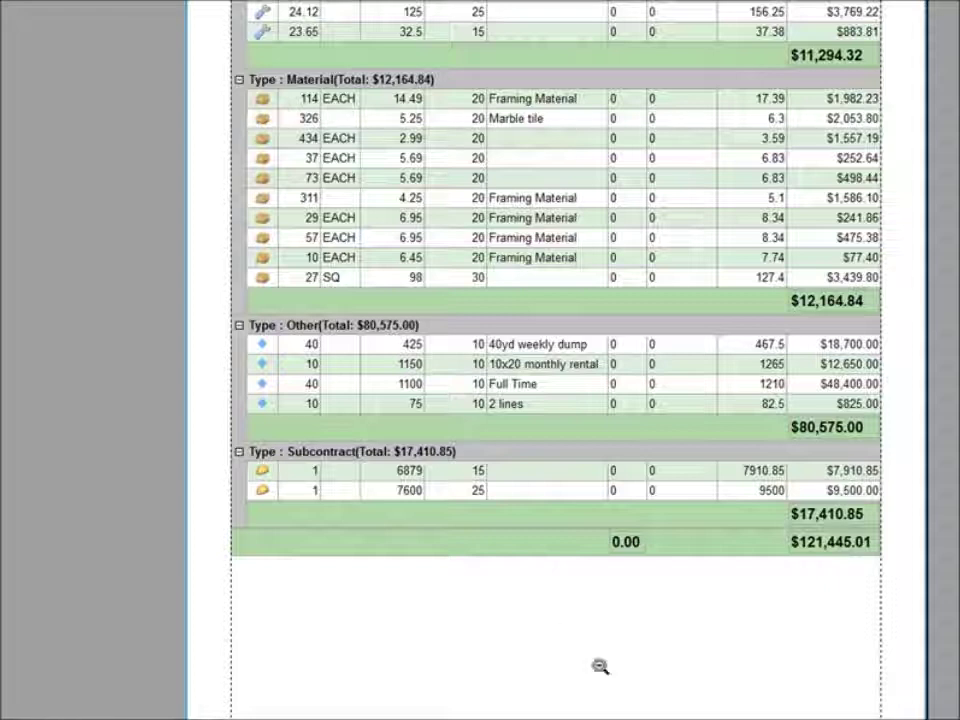
pyautogui.scroll(4, 556, 563)
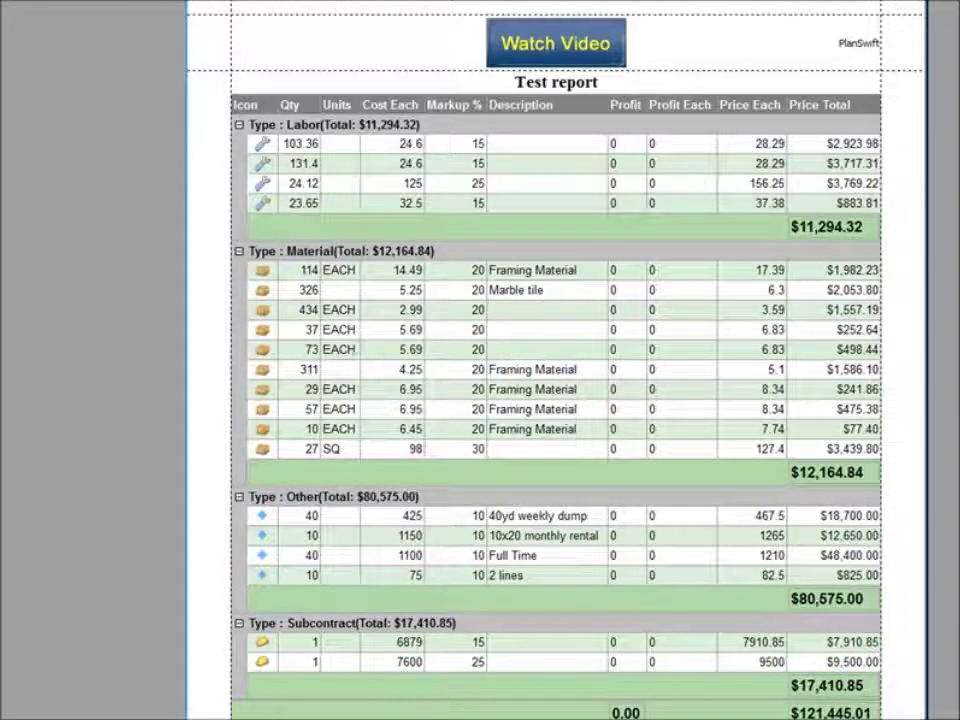
pyautogui.press('Escape')
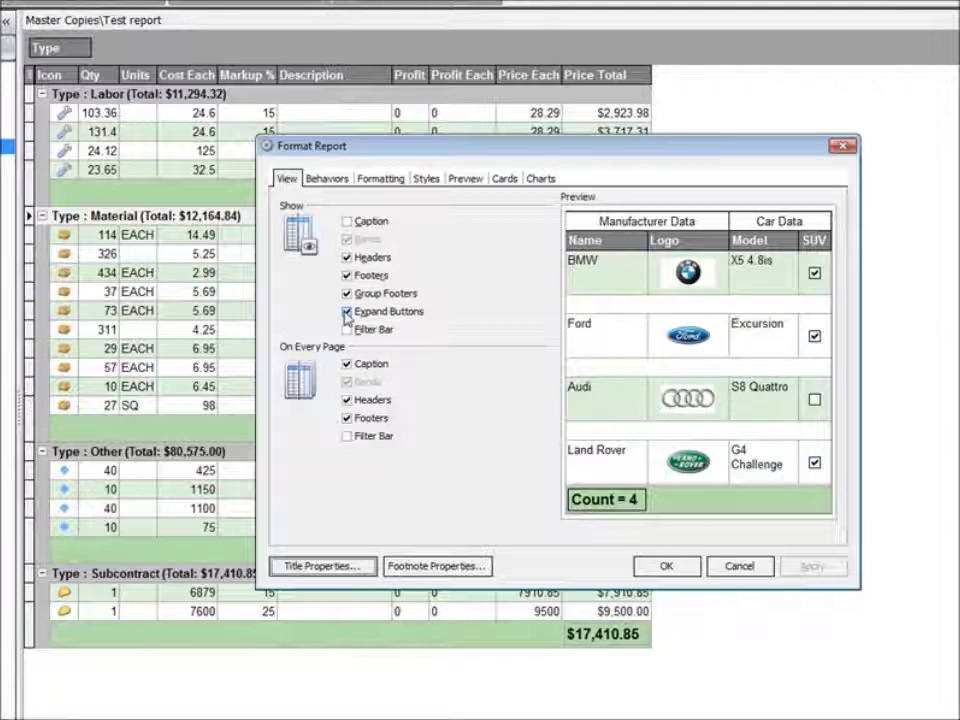
# Step: Hide the expand buttons in Test report's format settings and apply the change
pyautogui.click(346, 313)
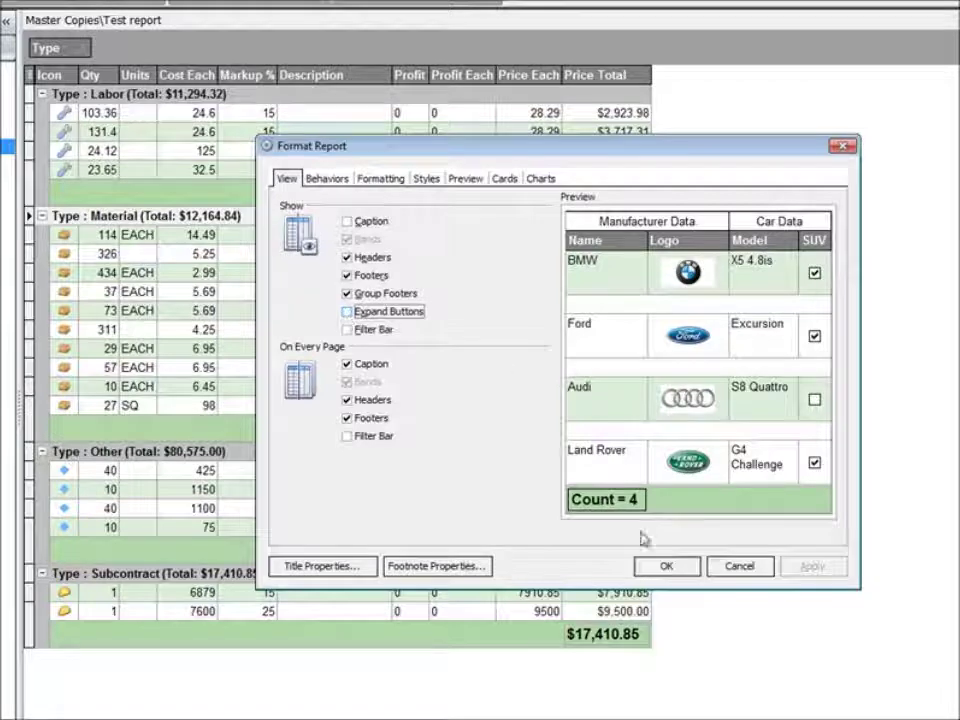
pyautogui.click(664, 567)
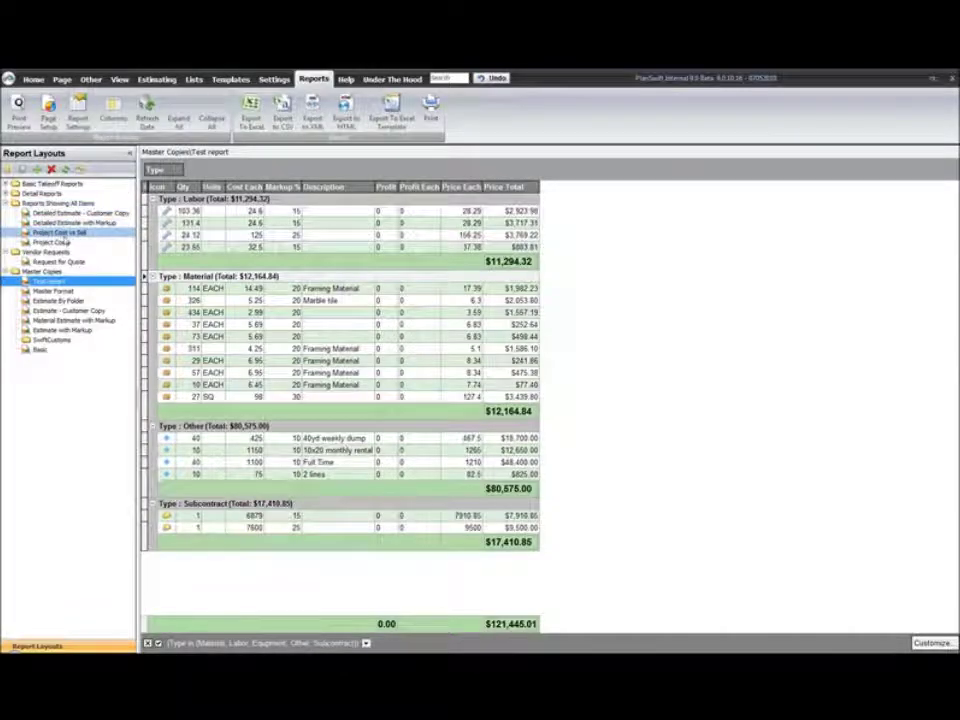
# Step: Open the Project Cost vs Sell report and expand its General Conditions folder group
pyautogui.click(53, 232)
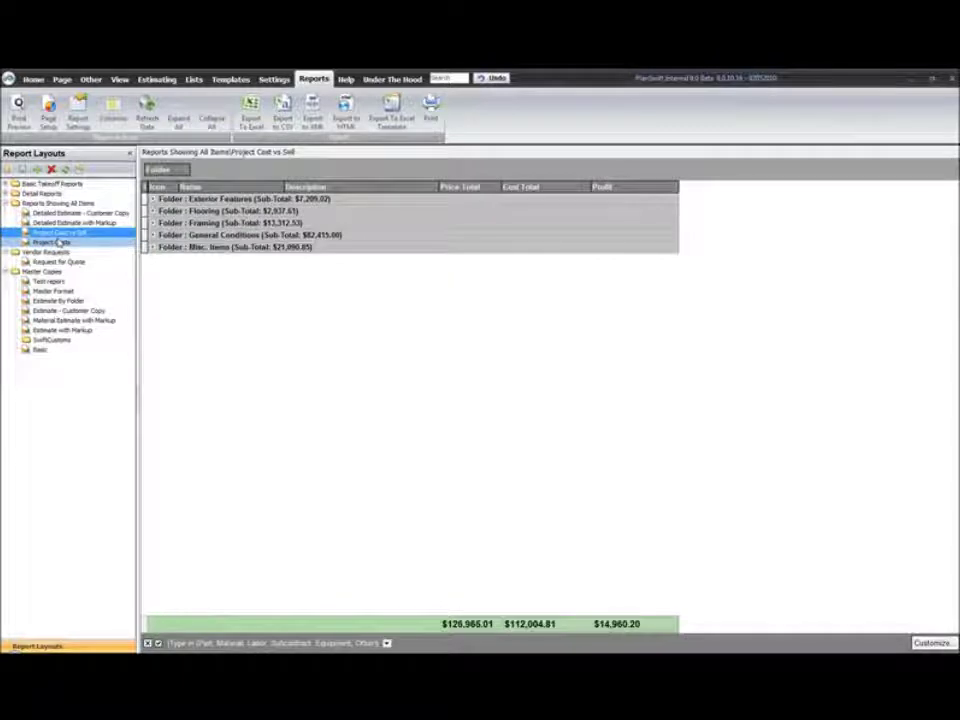
pyautogui.click(153, 235)
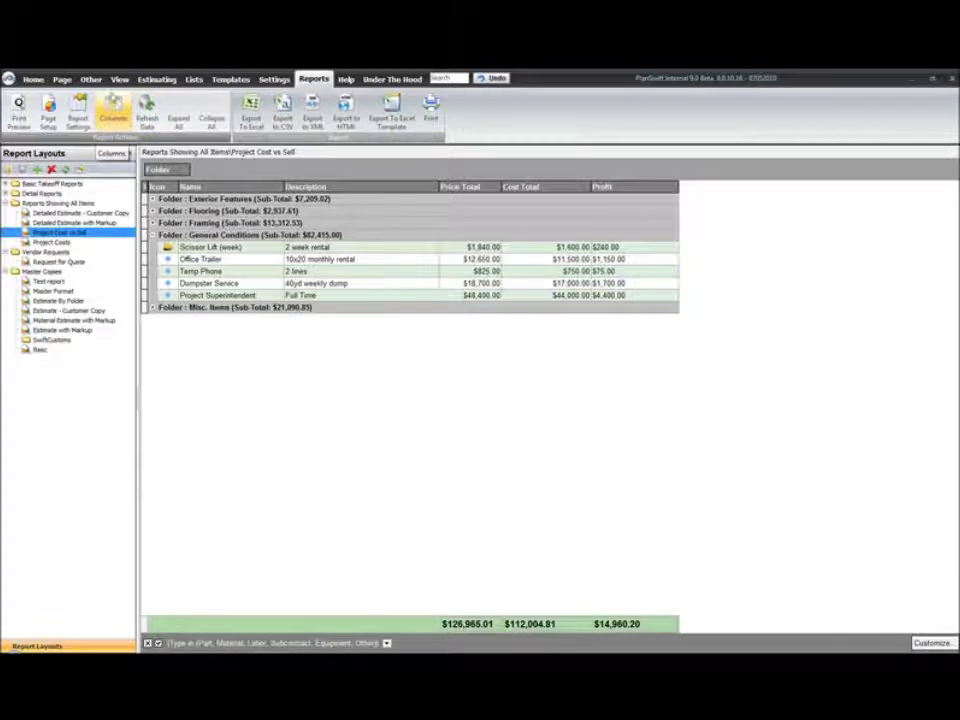
# Step: Examine the Profit column's formula in the Project Cost vs Sell column settings, widening the Formula column to read it in full
pyautogui.click(114, 114)
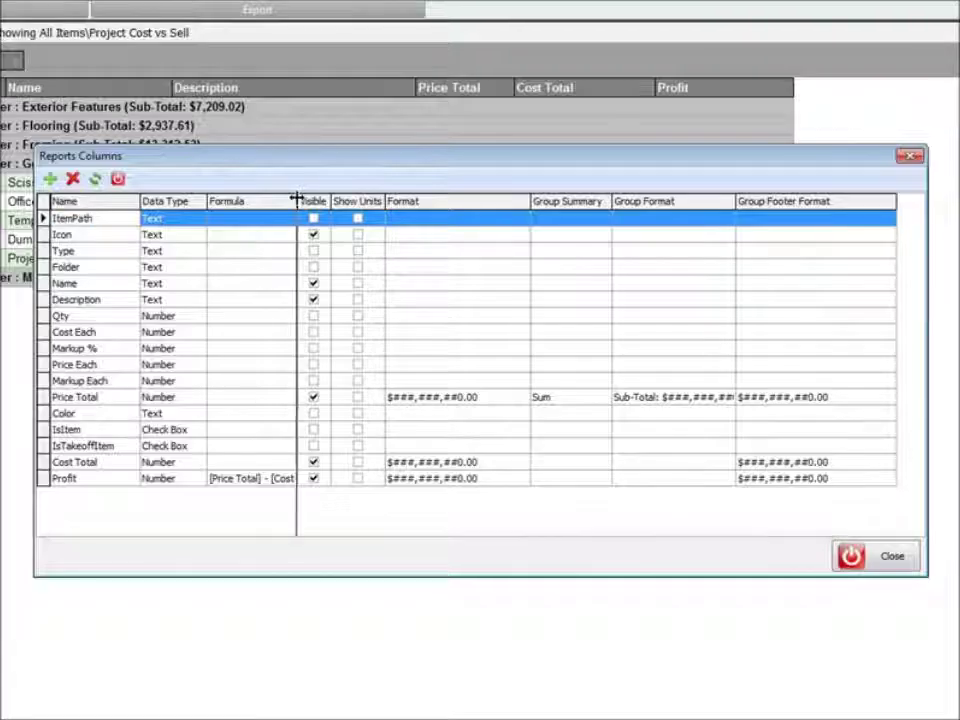
pyautogui.moveTo(361, 258); pyautogui.dragTo(422, 262)
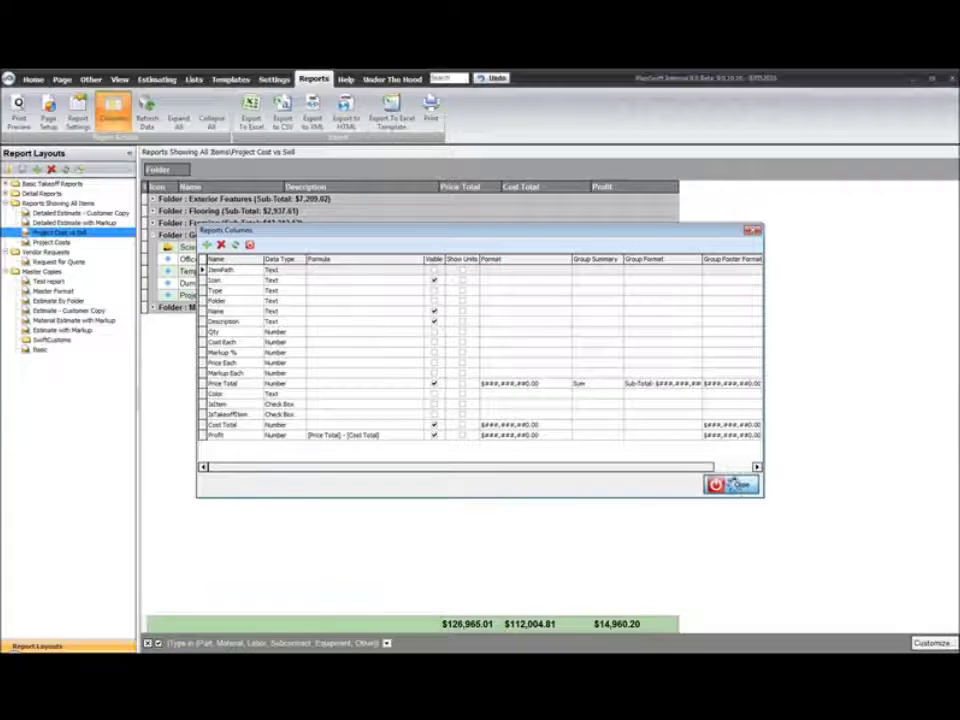
pyautogui.click(880, 556)
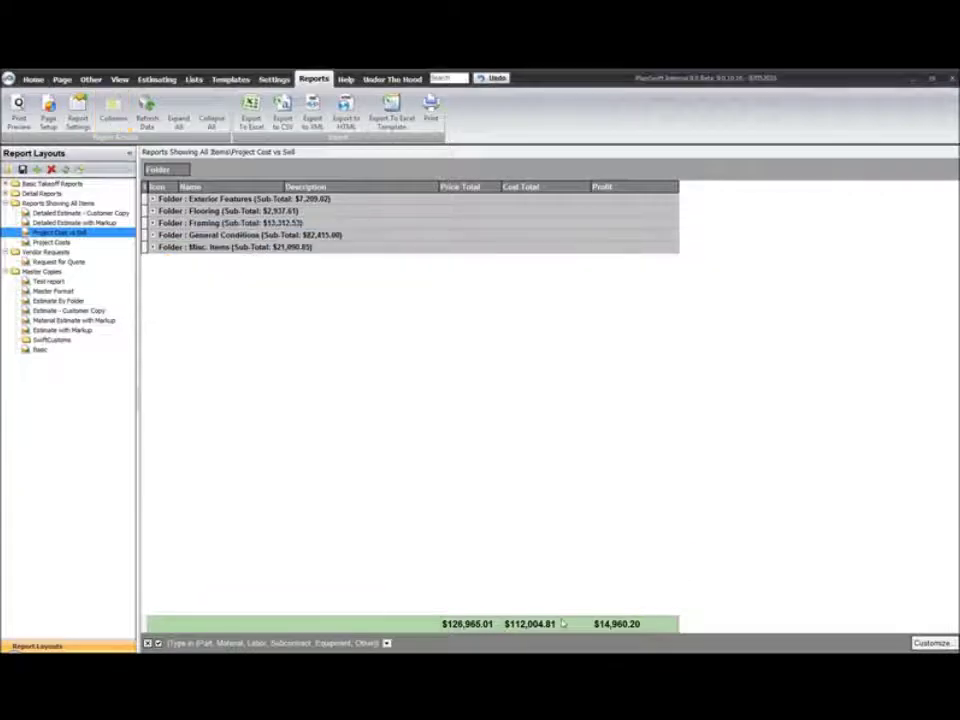